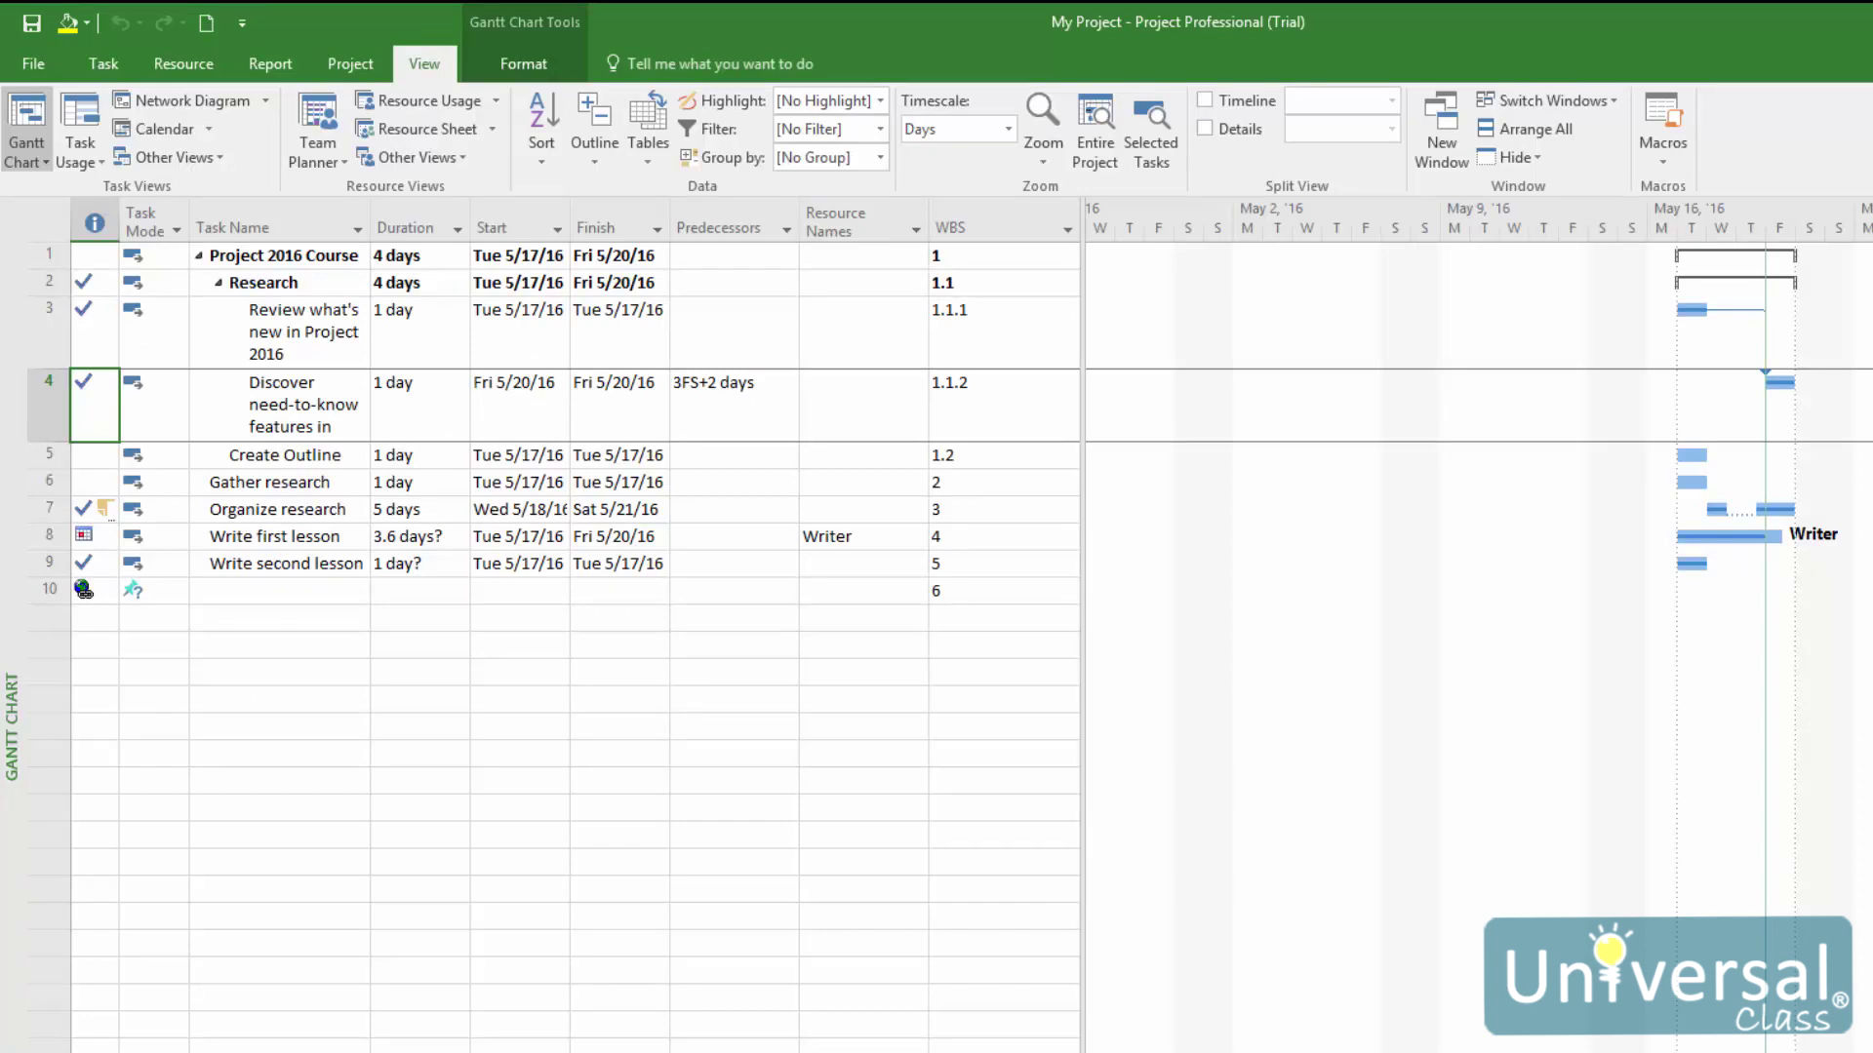
# - Set the standard Baseline for the entire project
pyautogui.click(351, 64)
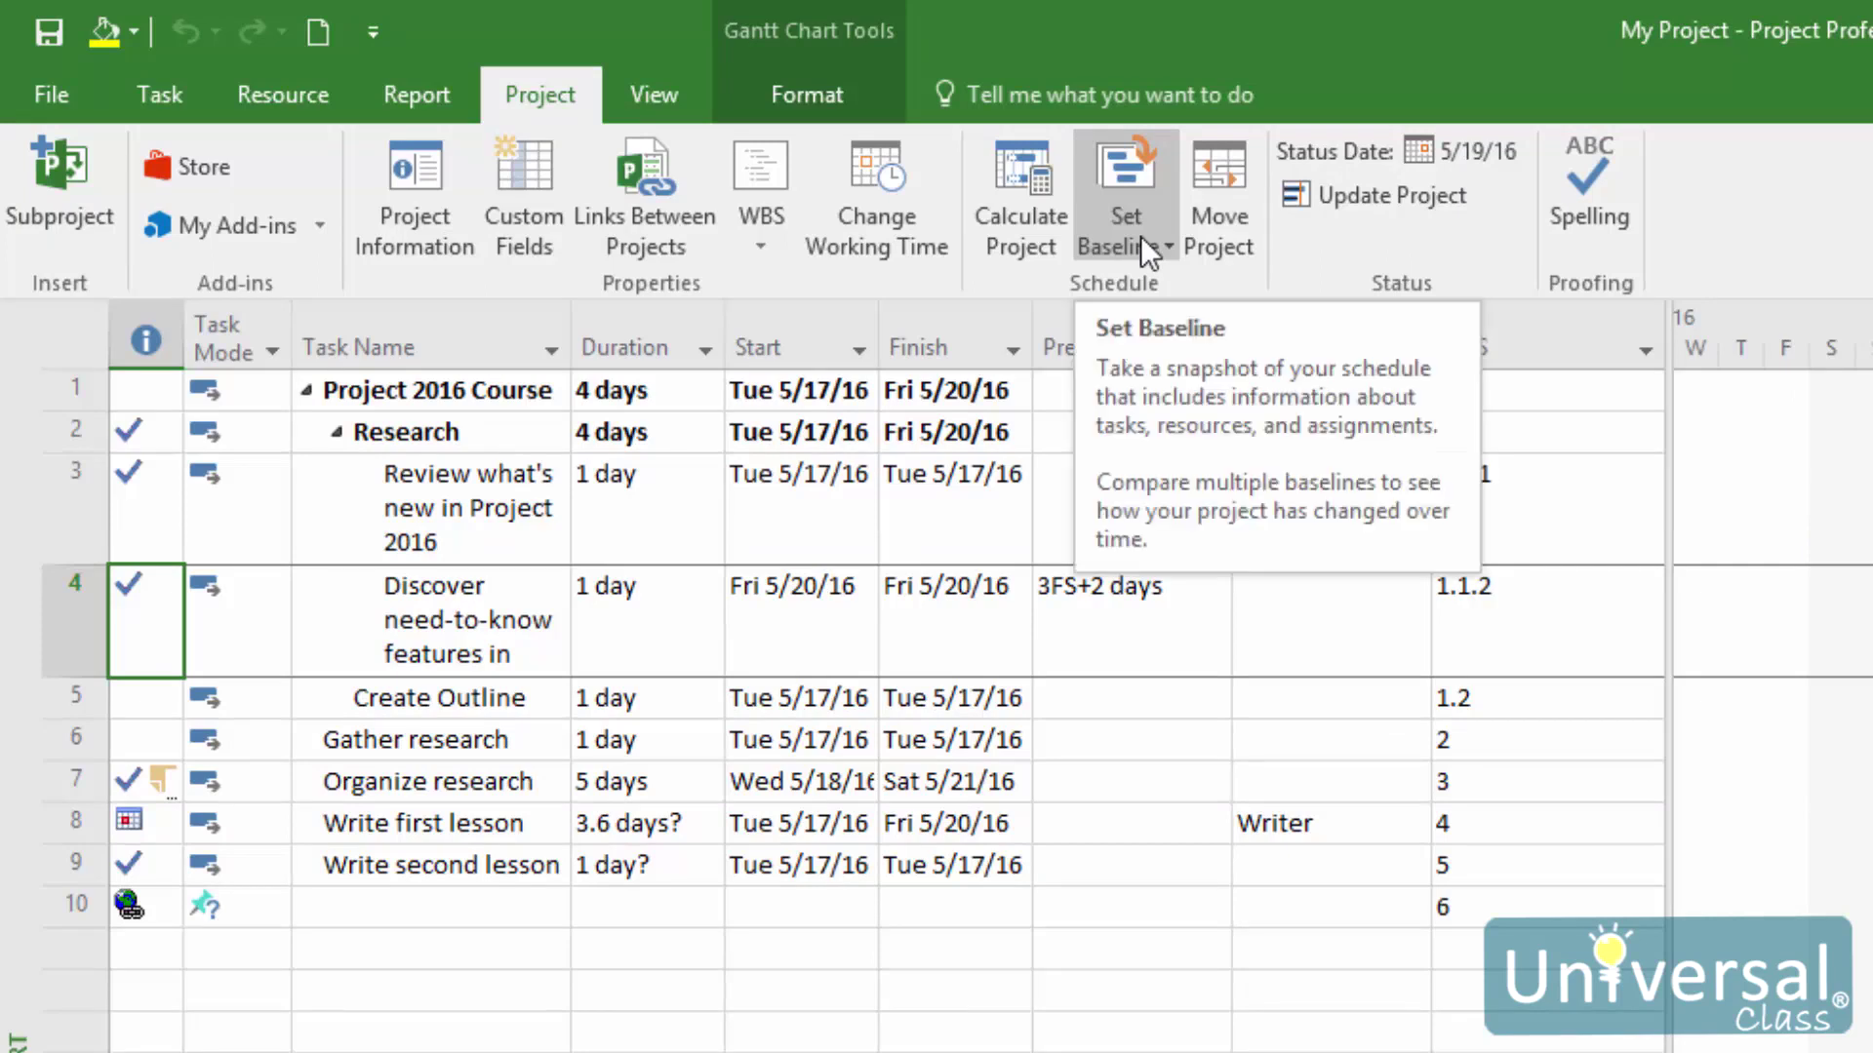
pyautogui.click(1141, 239)
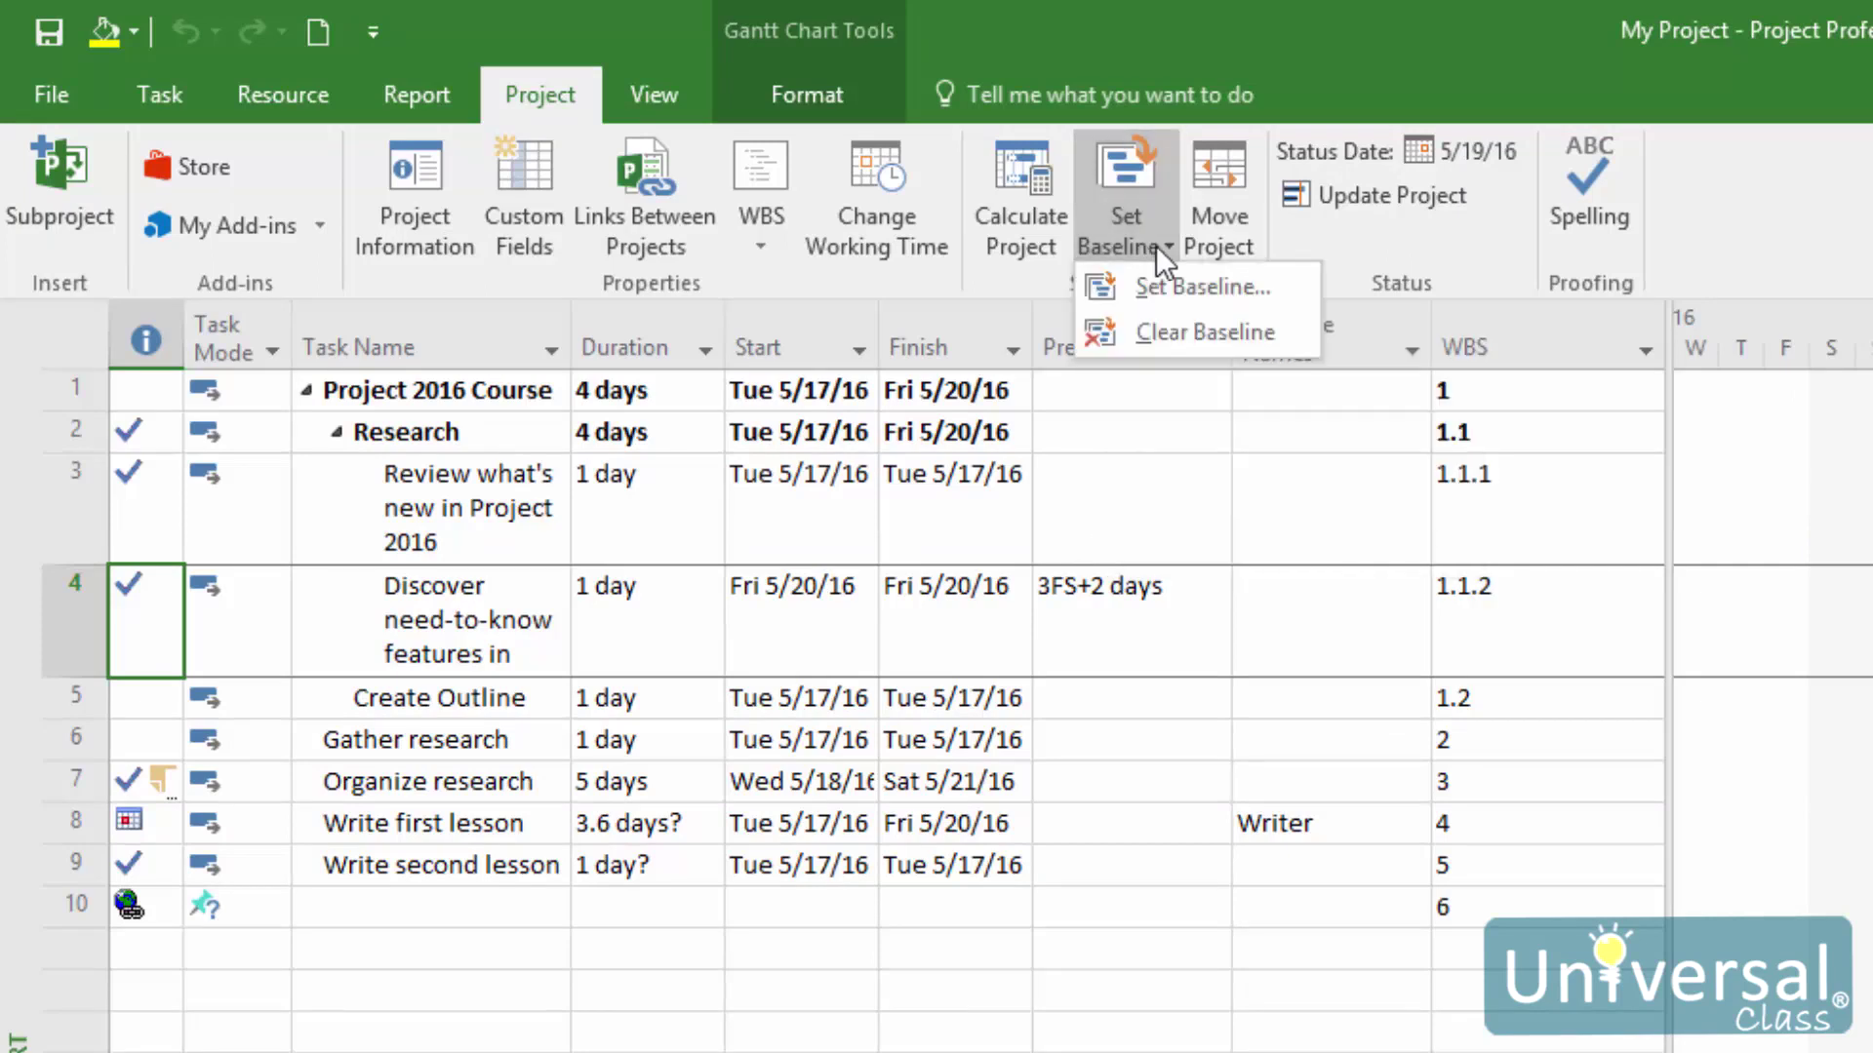
pyautogui.click(1177, 295)
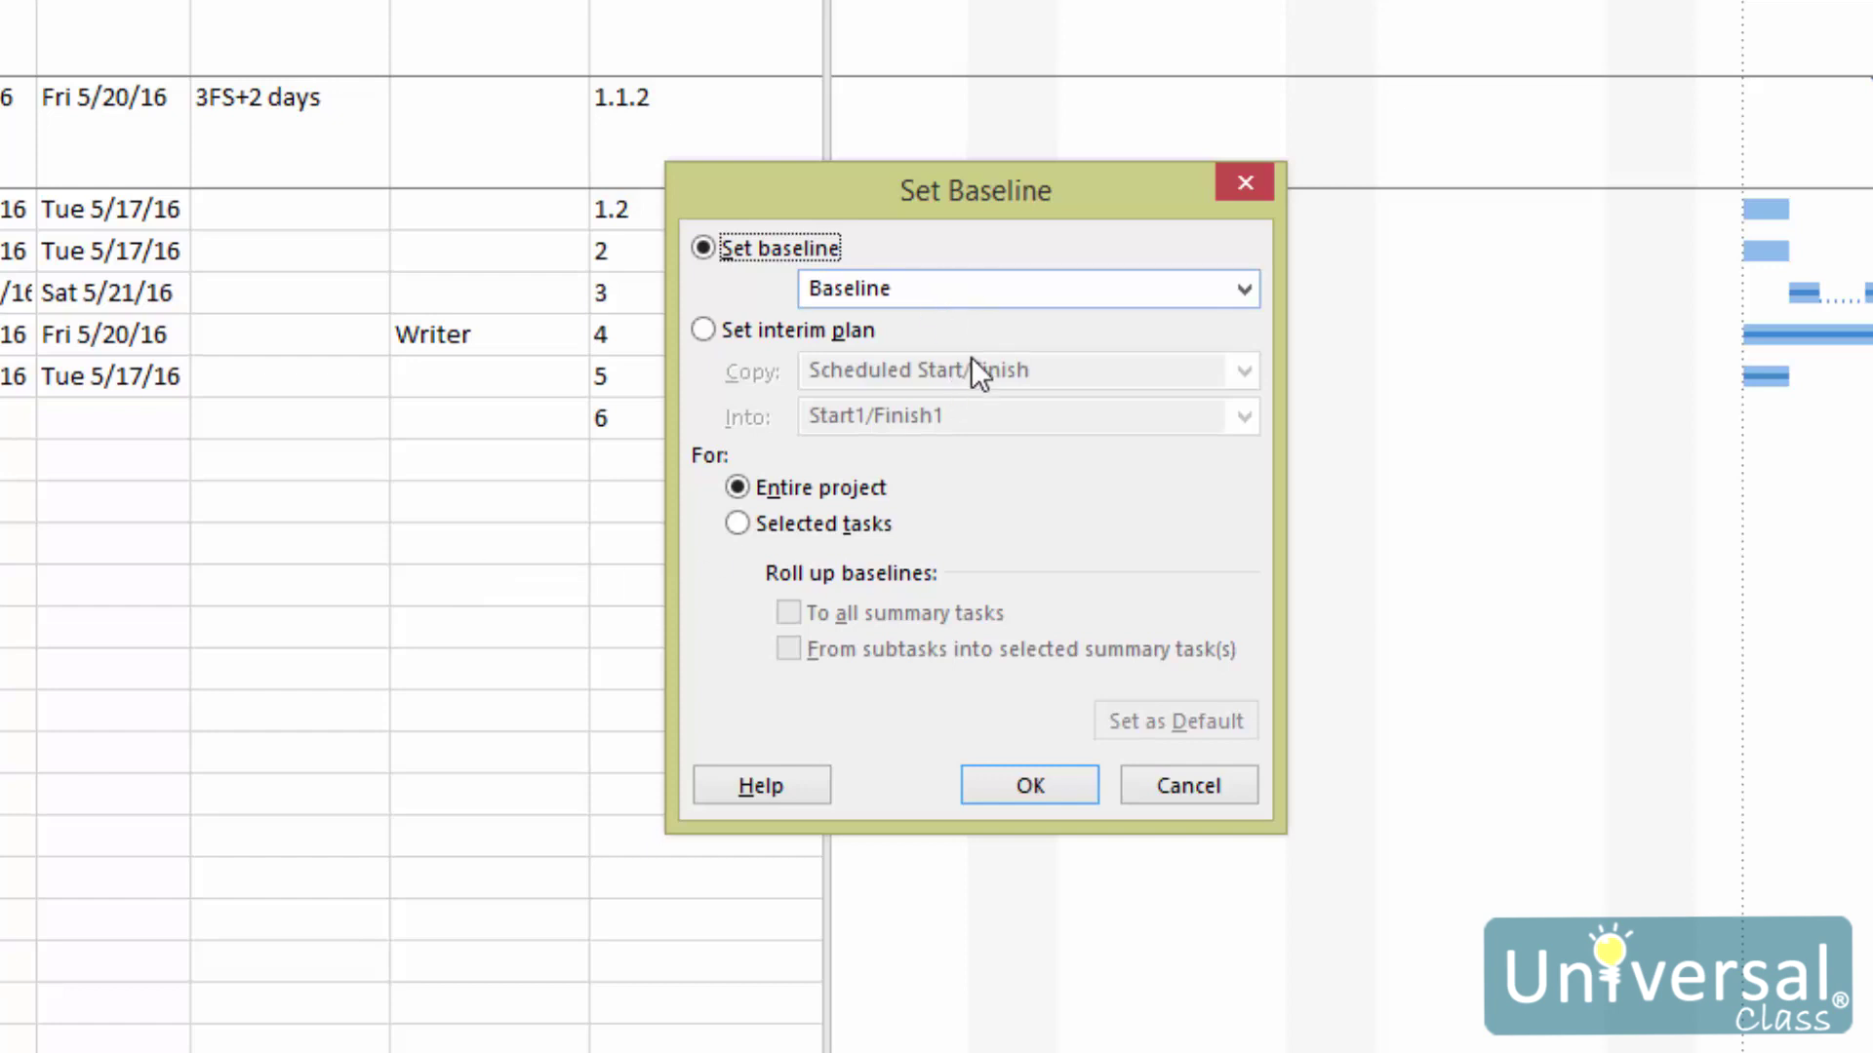
pyautogui.click(798, 523)
pyautogui.click(815, 495)
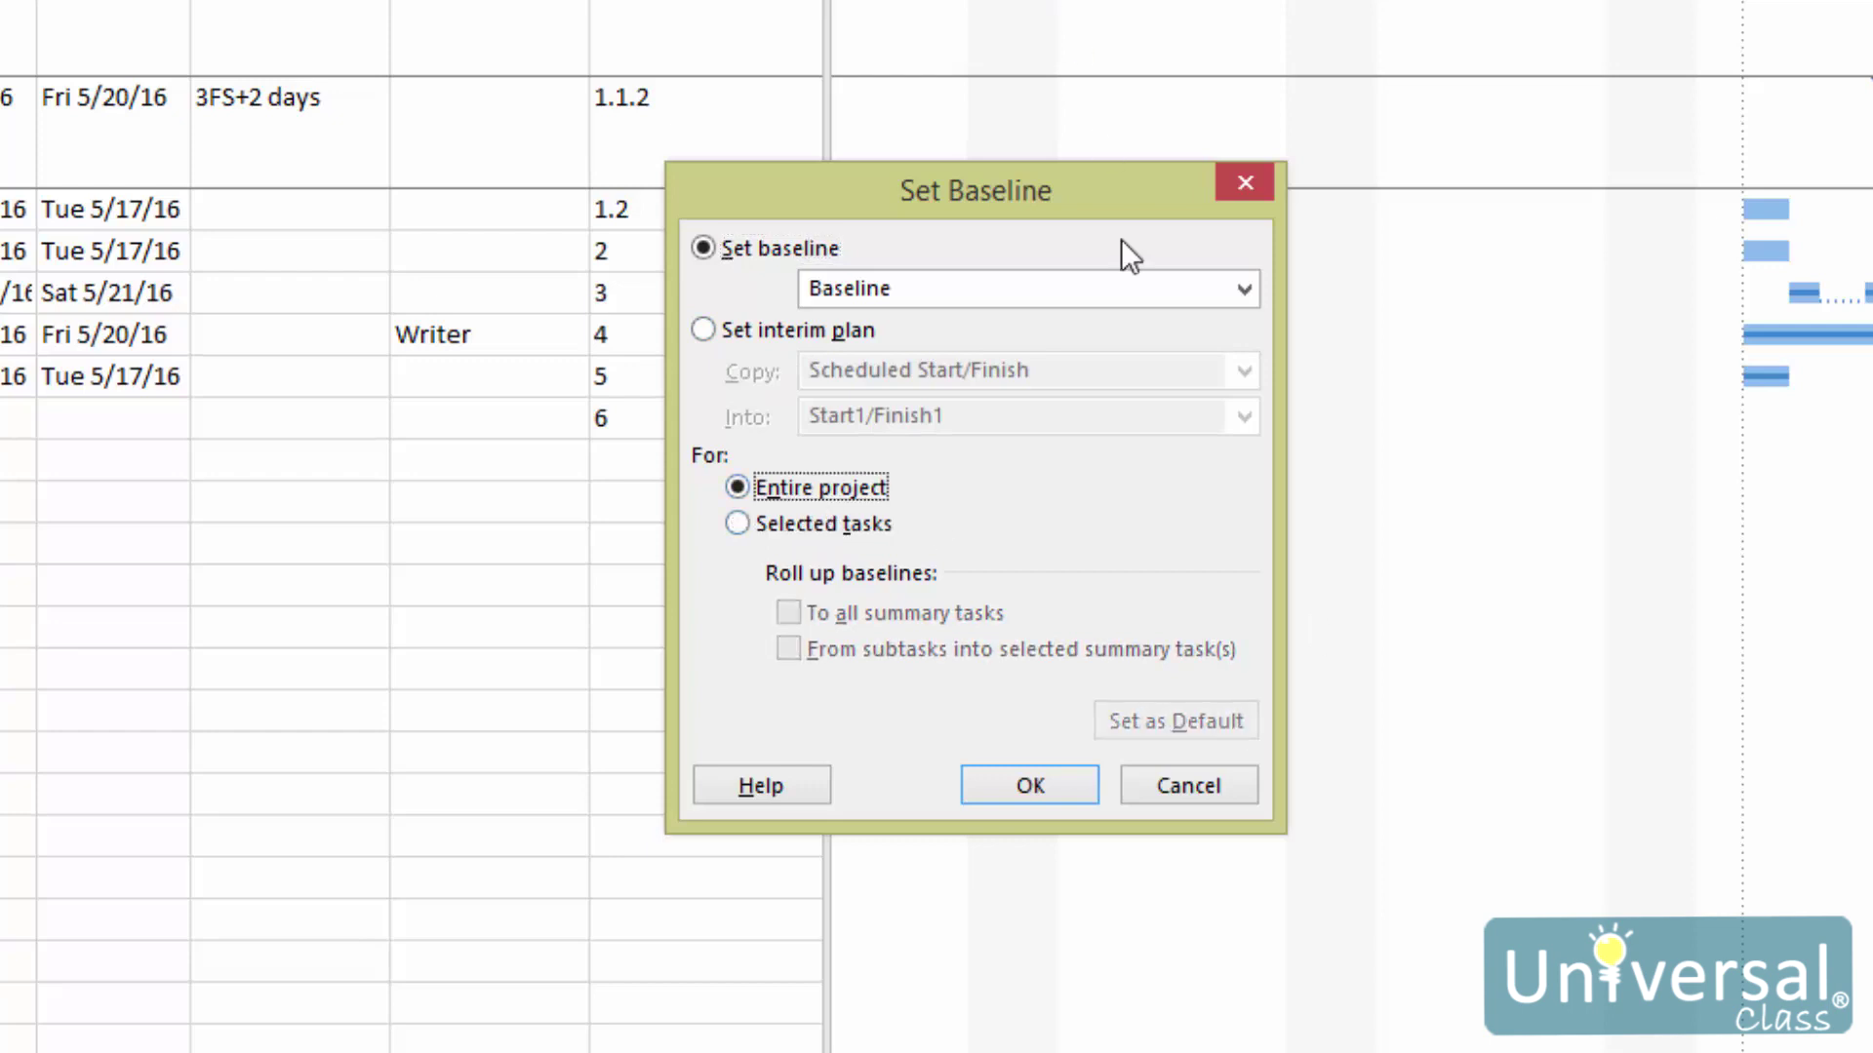
pyautogui.click(802, 525)
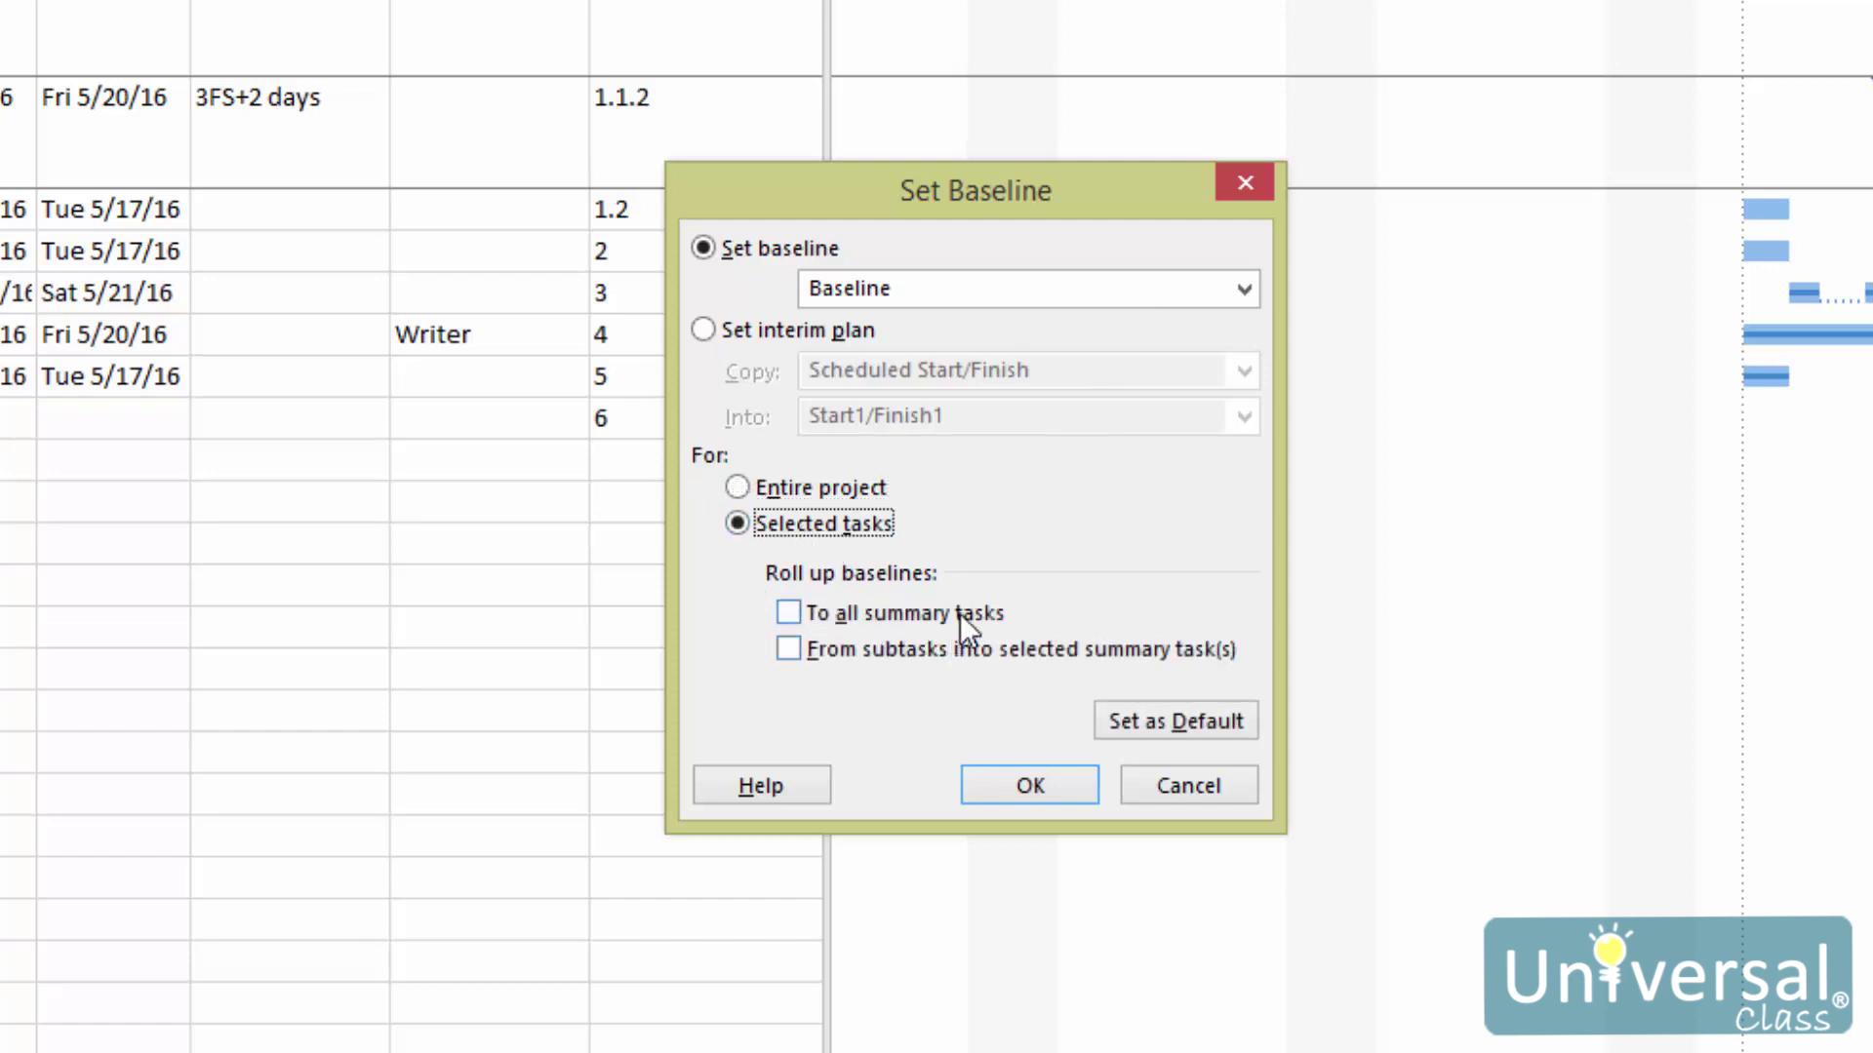
pyautogui.click(877, 491)
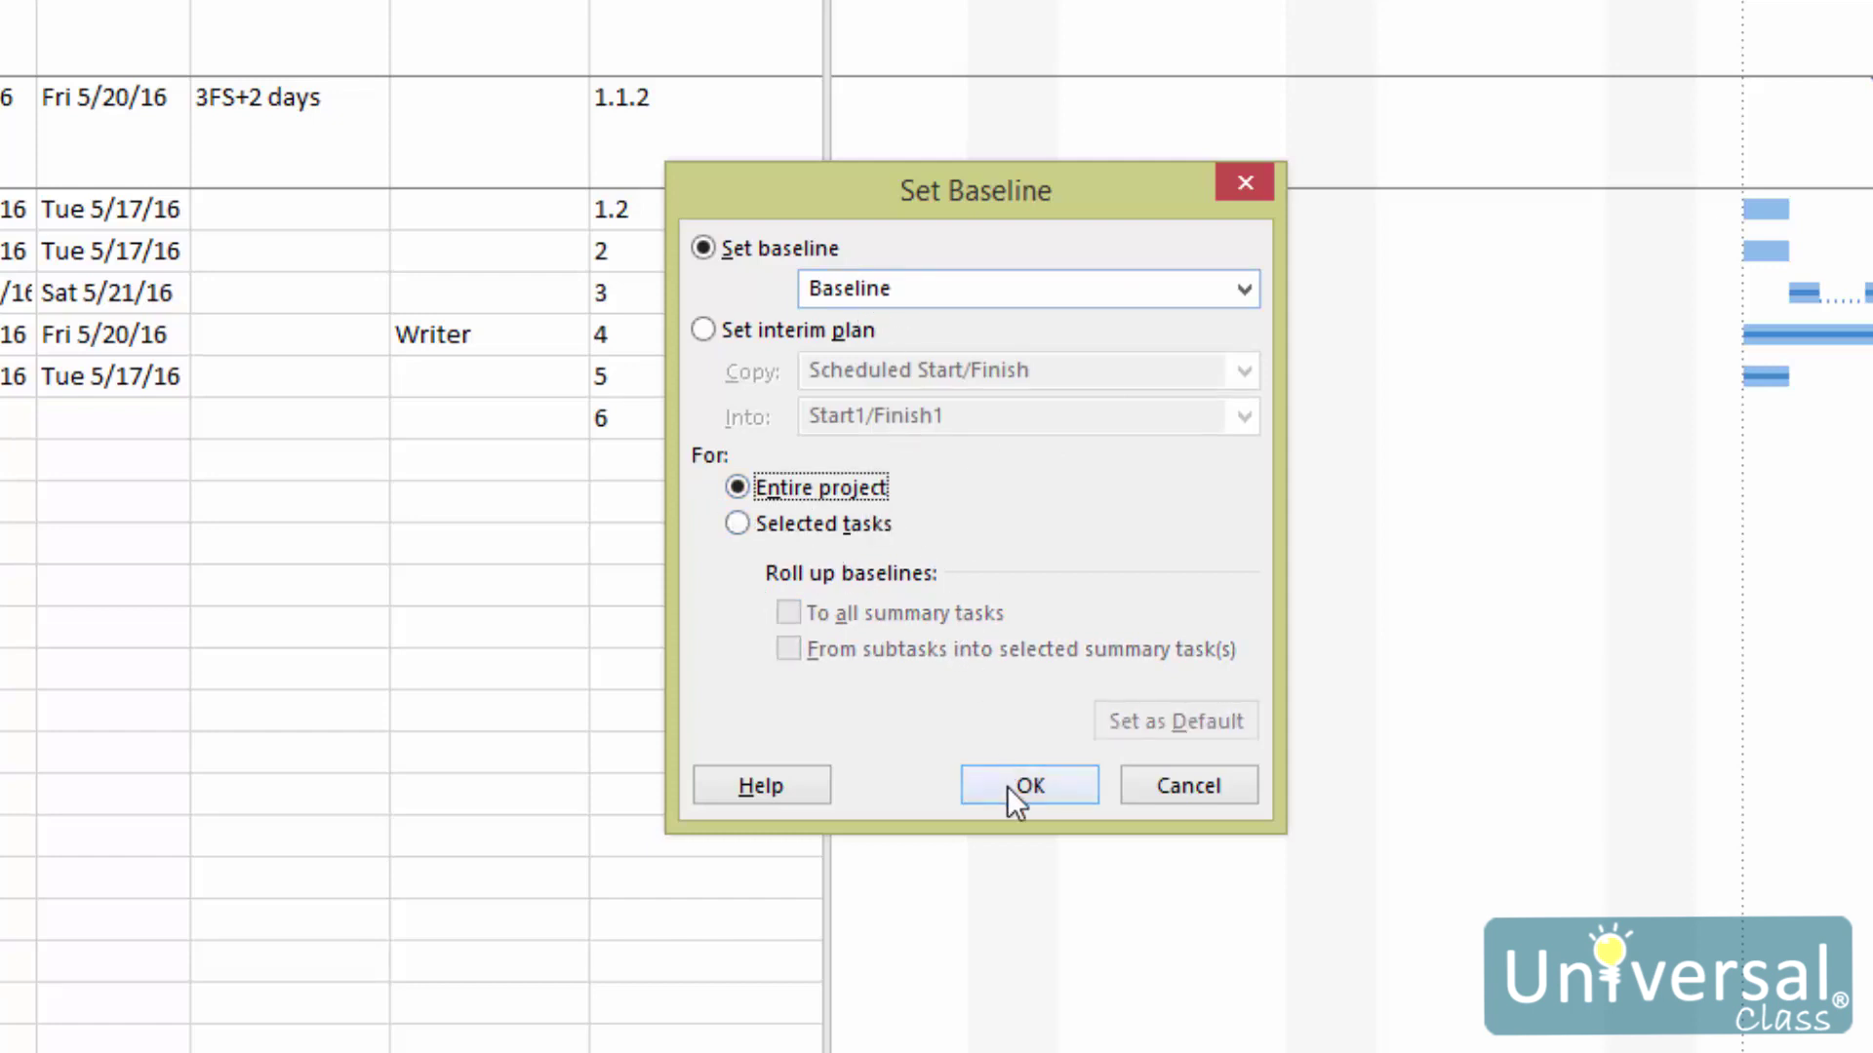
pyautogui.click(1014, 792)
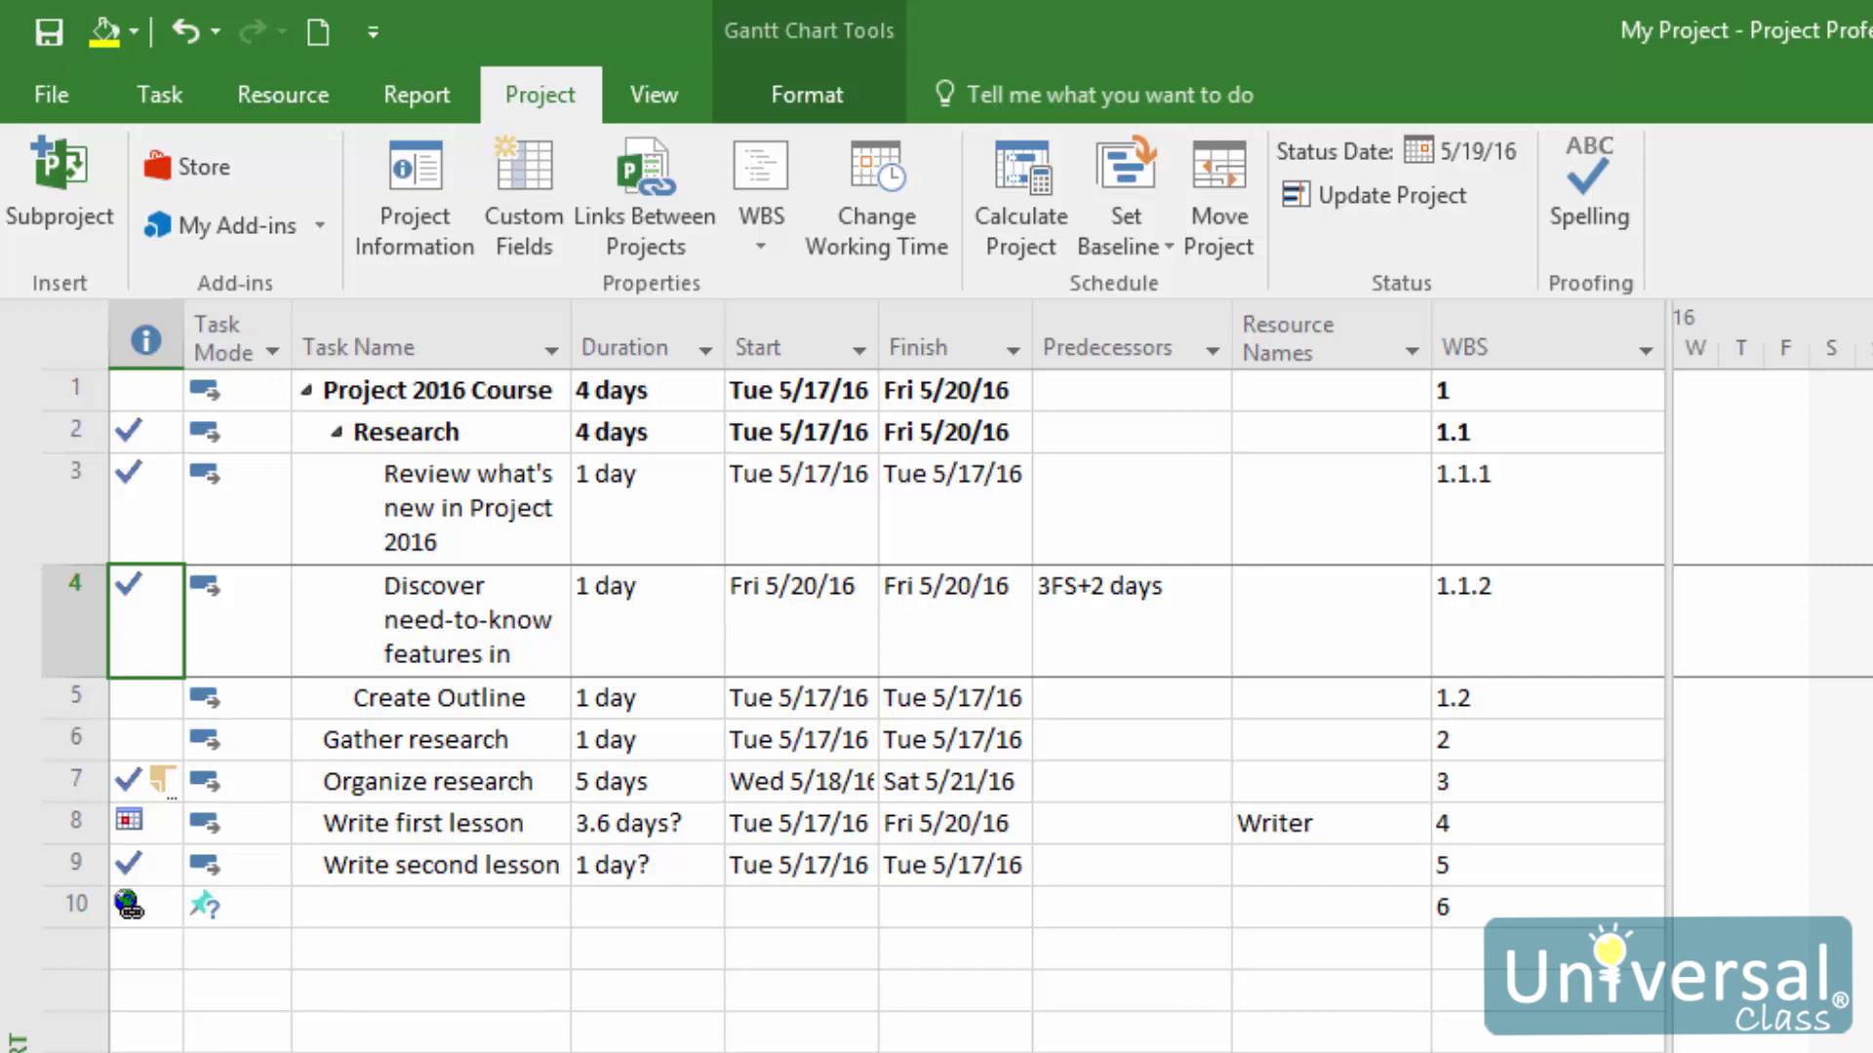
# - Clear the baseline last saved on Fri 5/20/16 for the Gather research task only, using the Selected tasks option
pyautogui.click(75, 738)
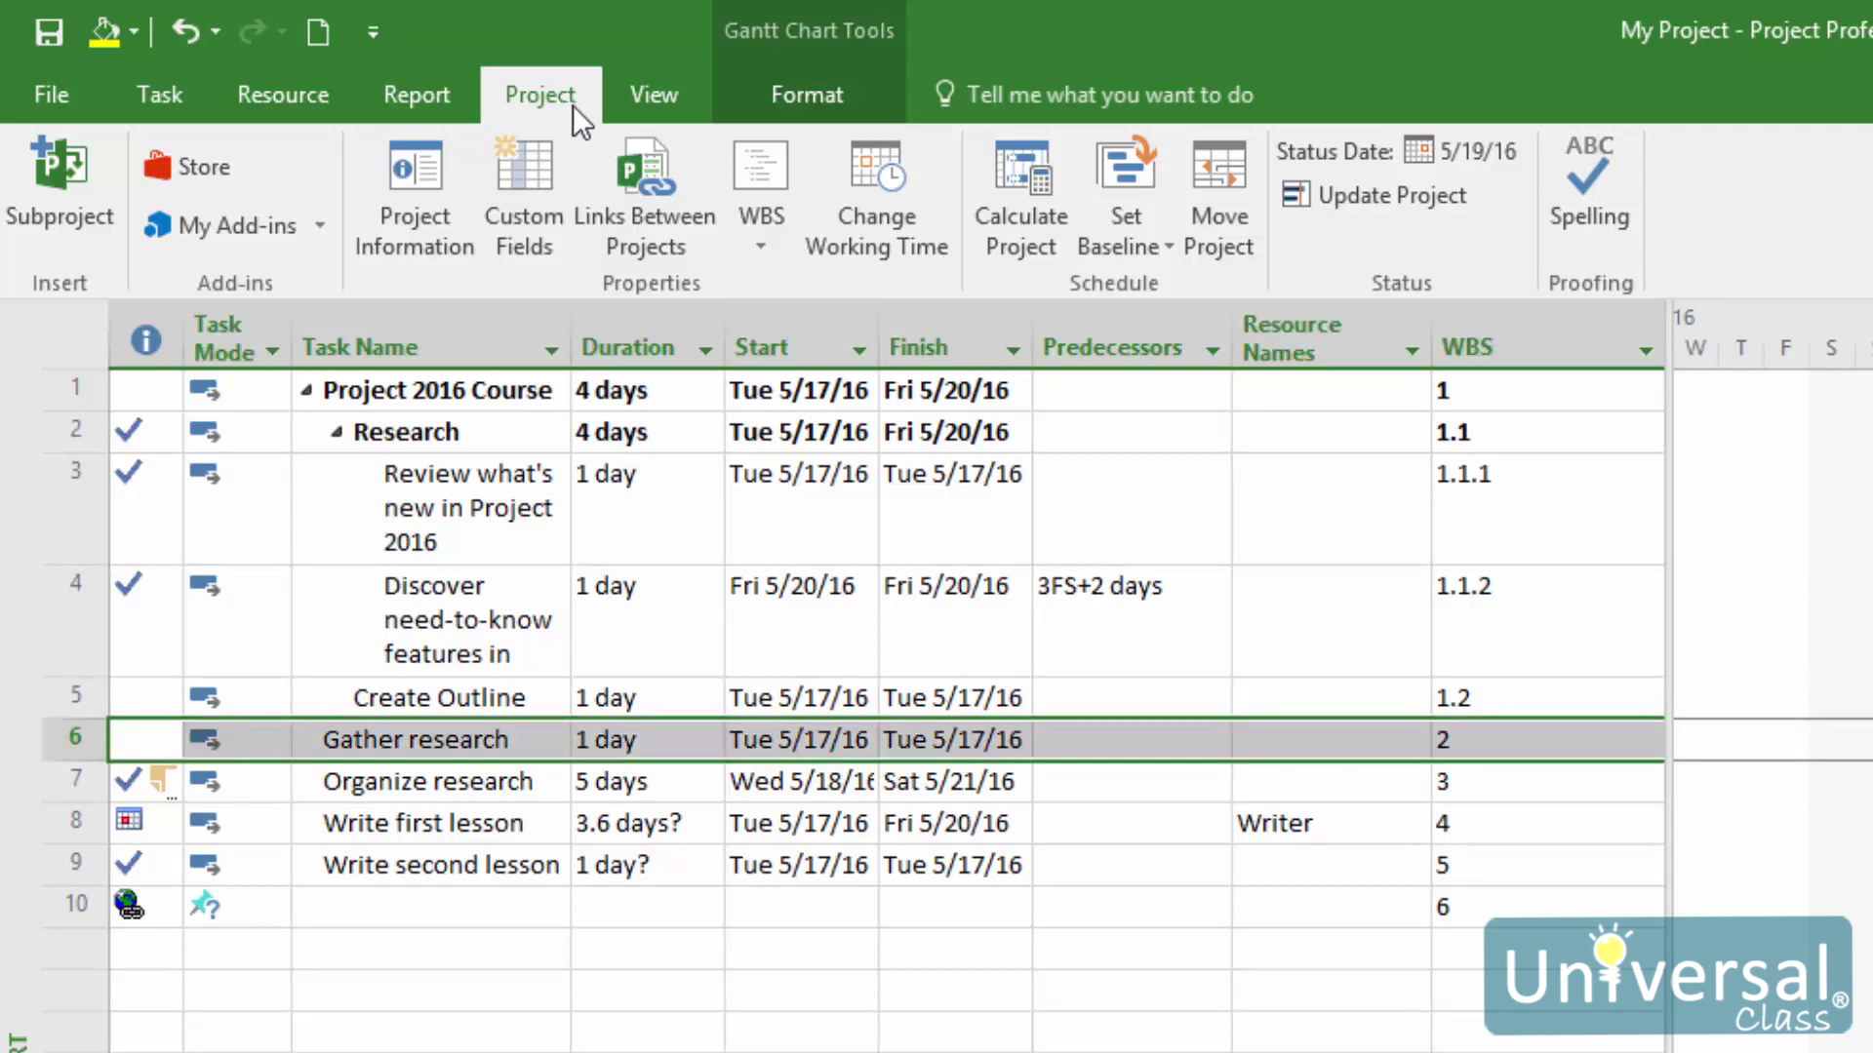
pyautogui.click(1116, 228)
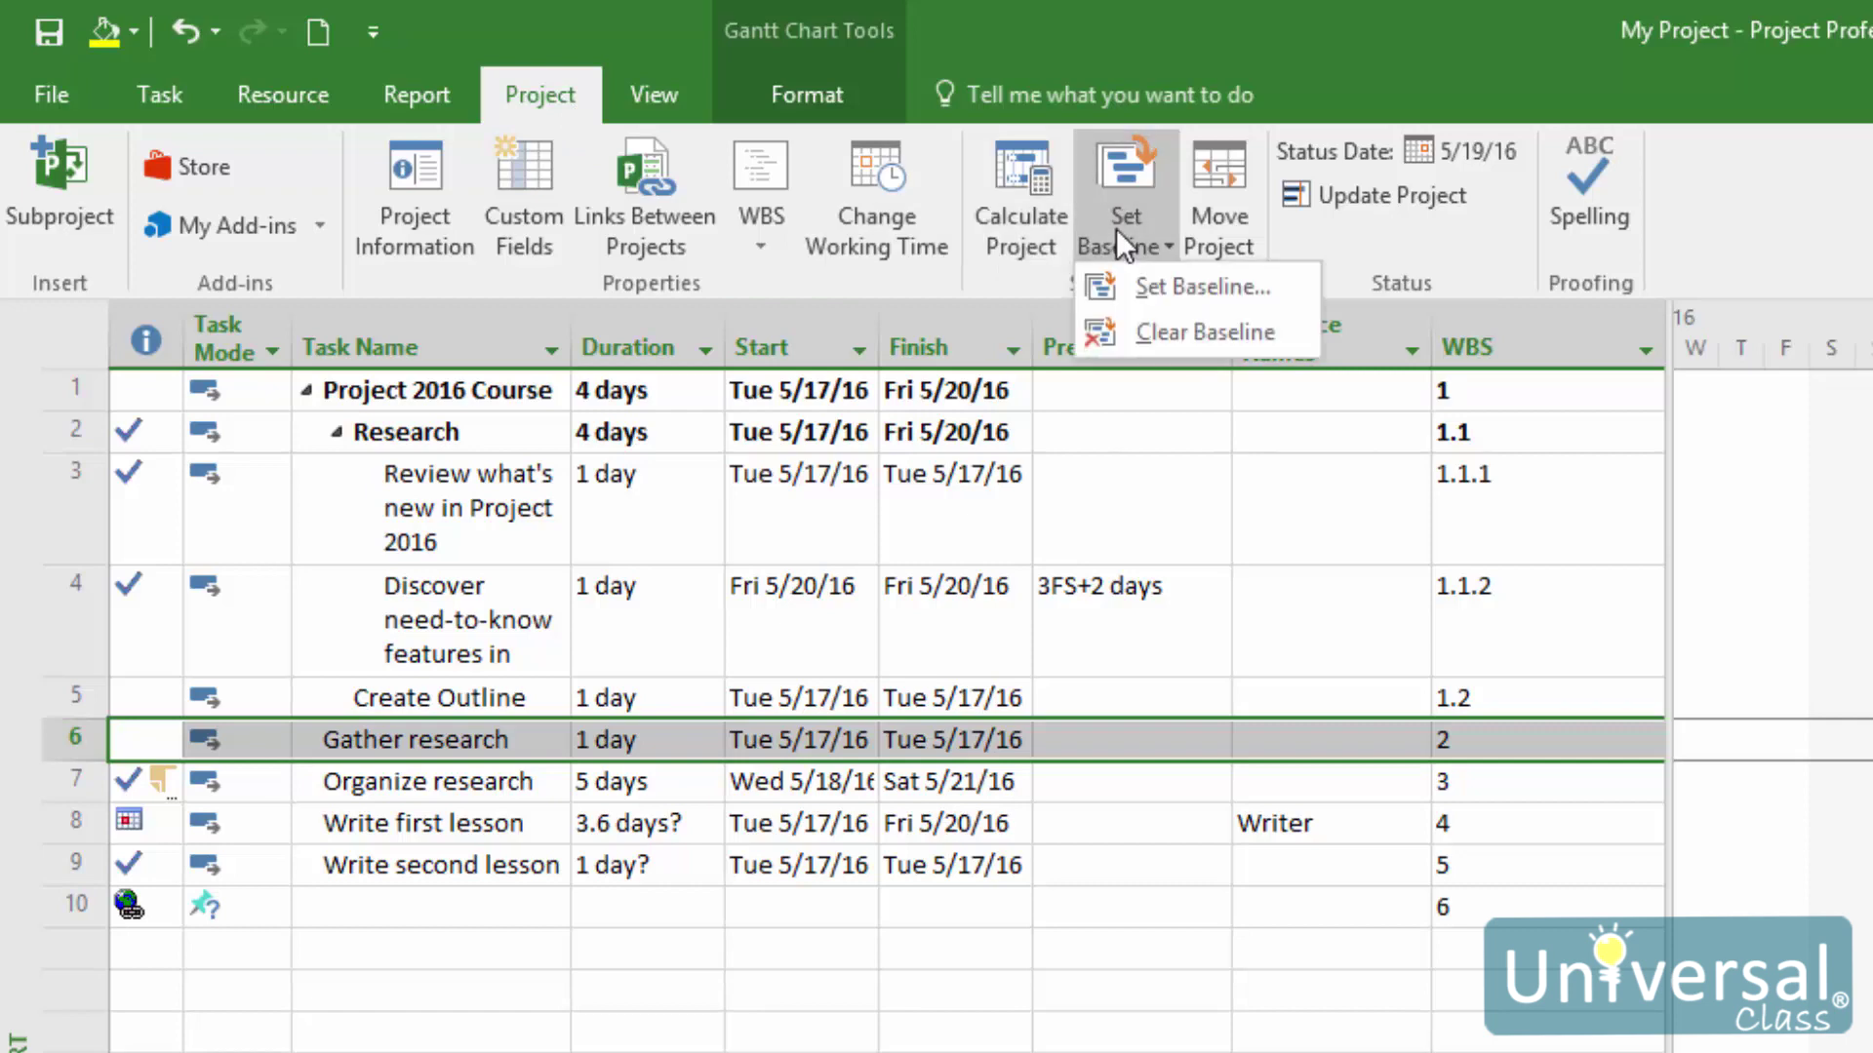
pyautogui.click(1178, 332)
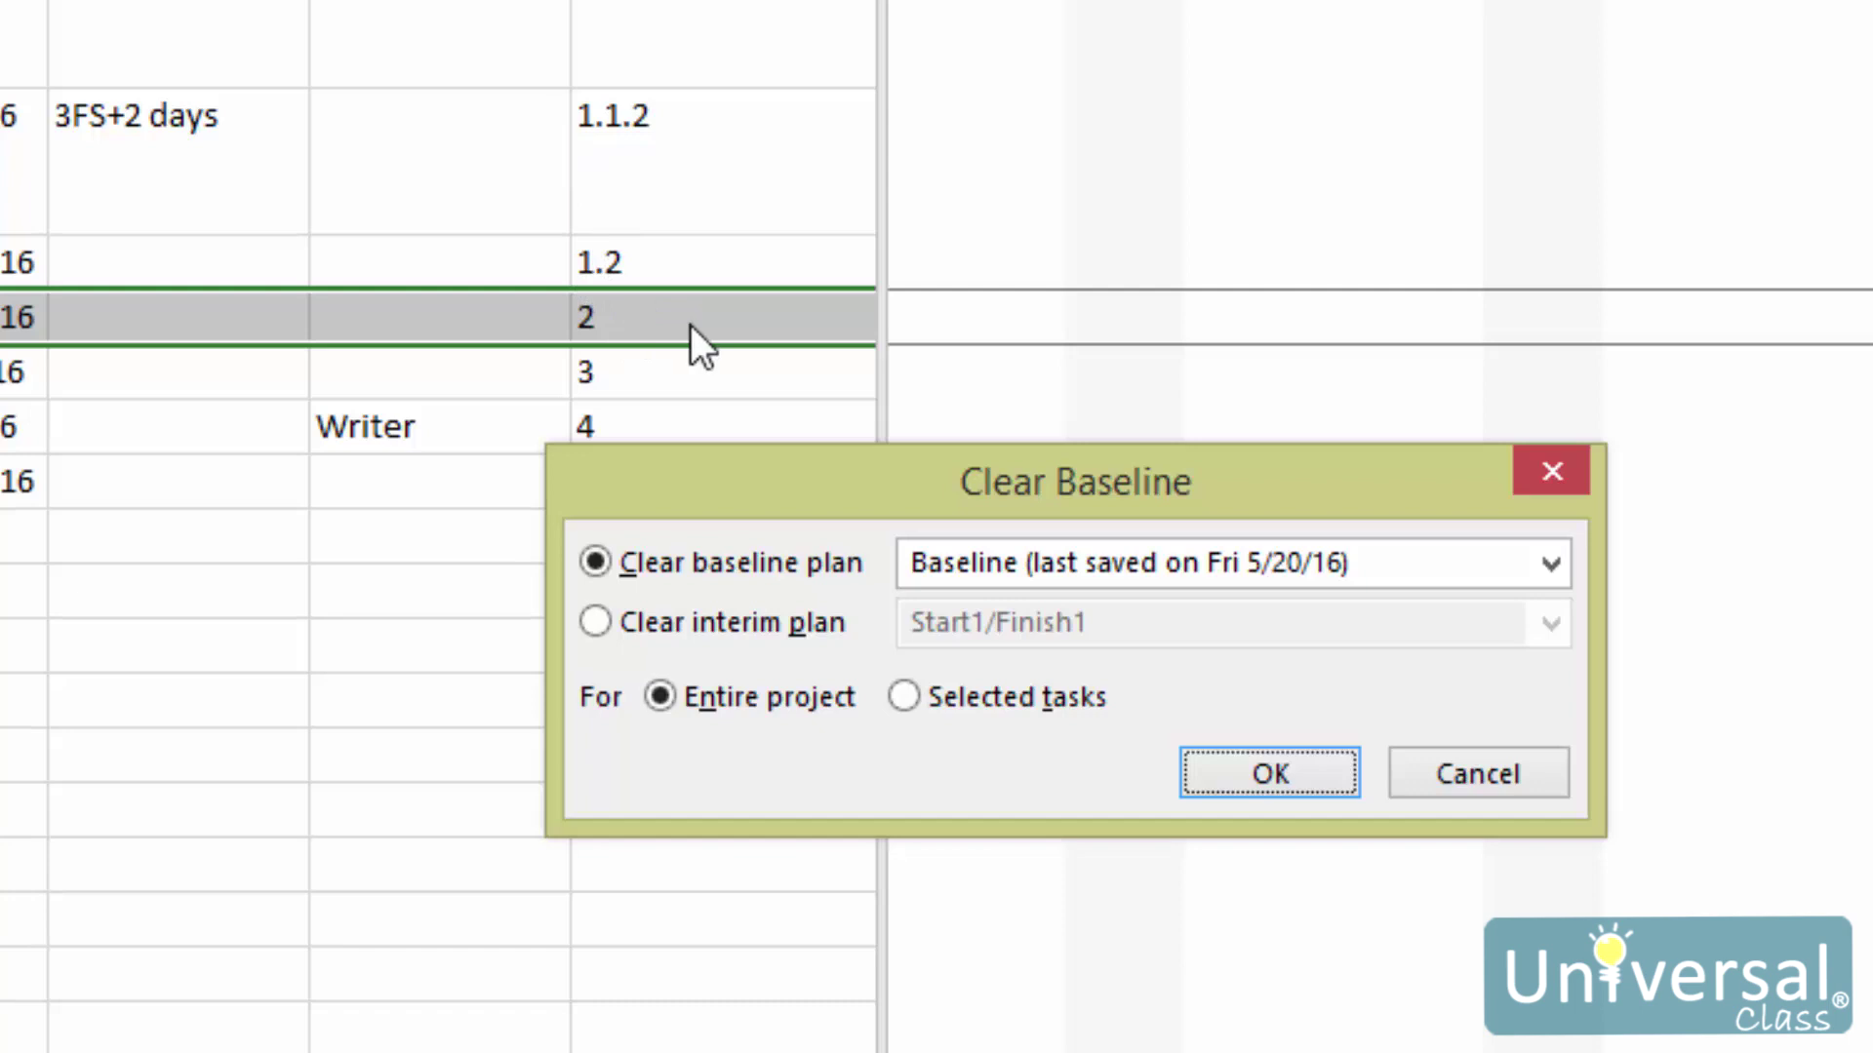
pyautogui.click(967, 704)
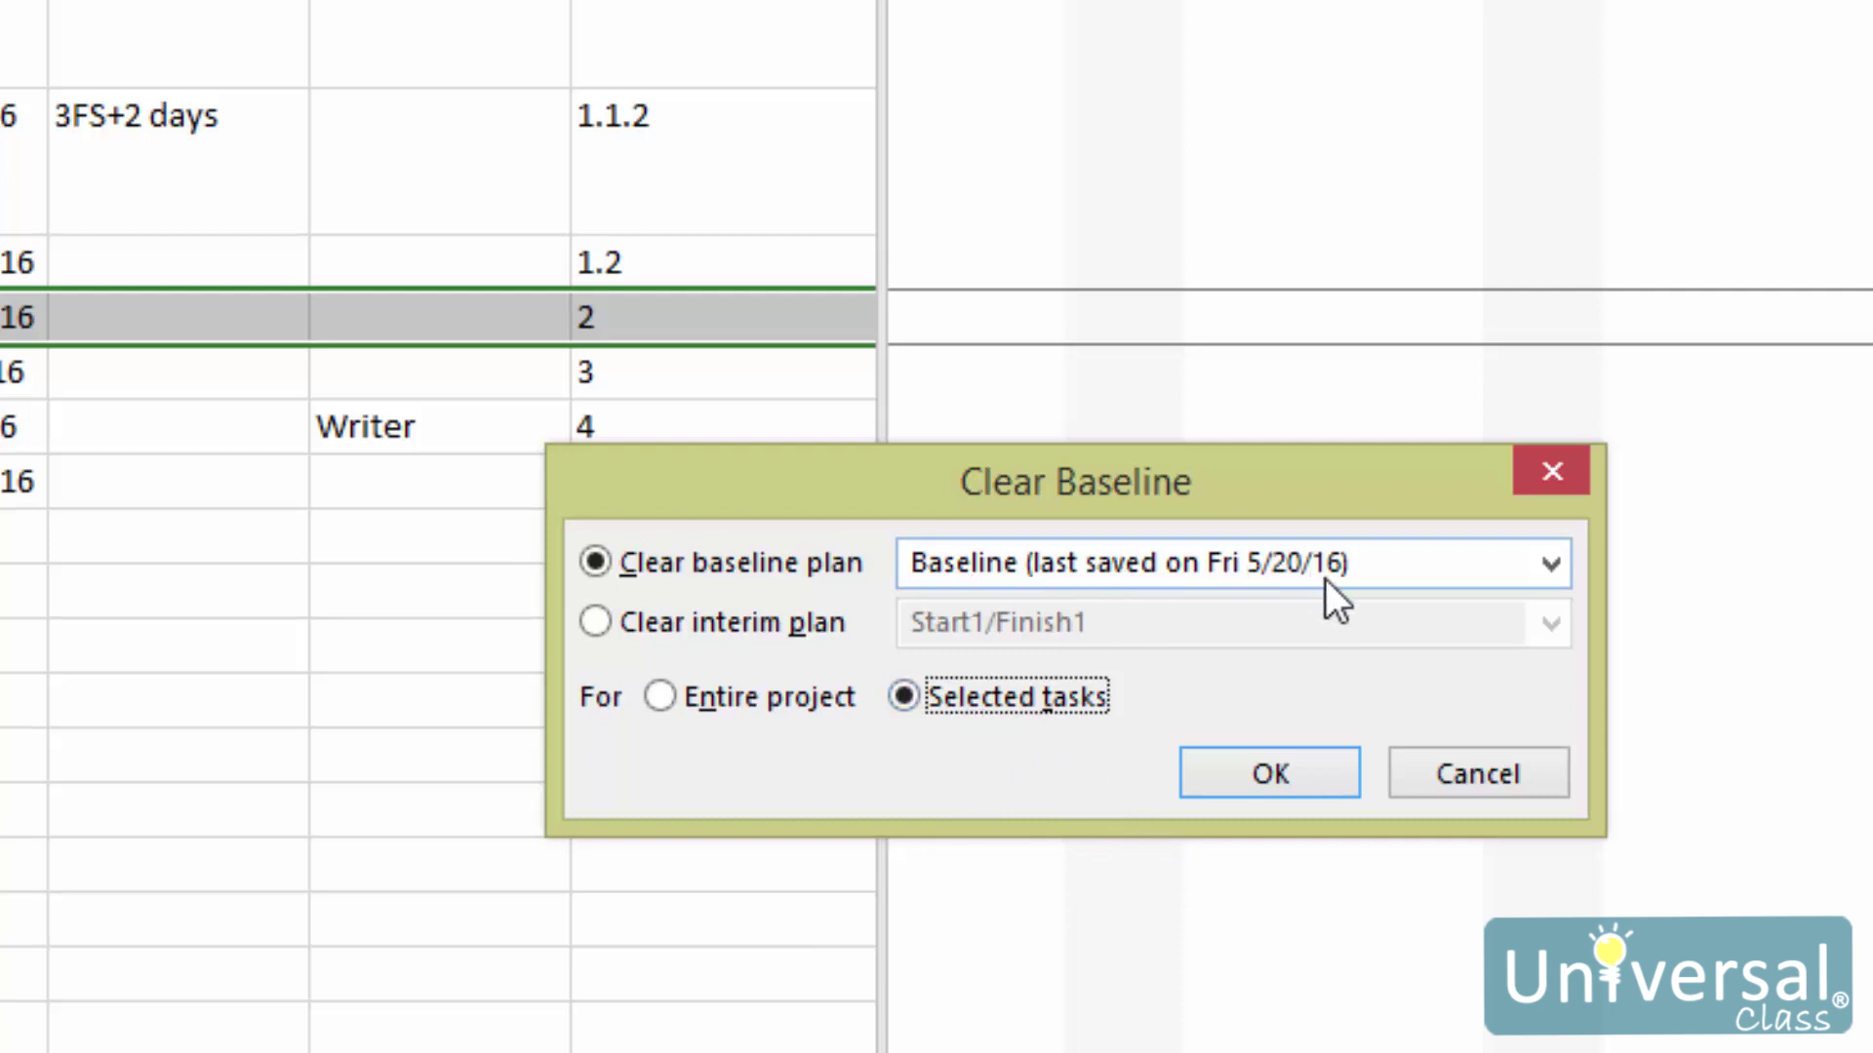
pyautogui.click(1526, 569)
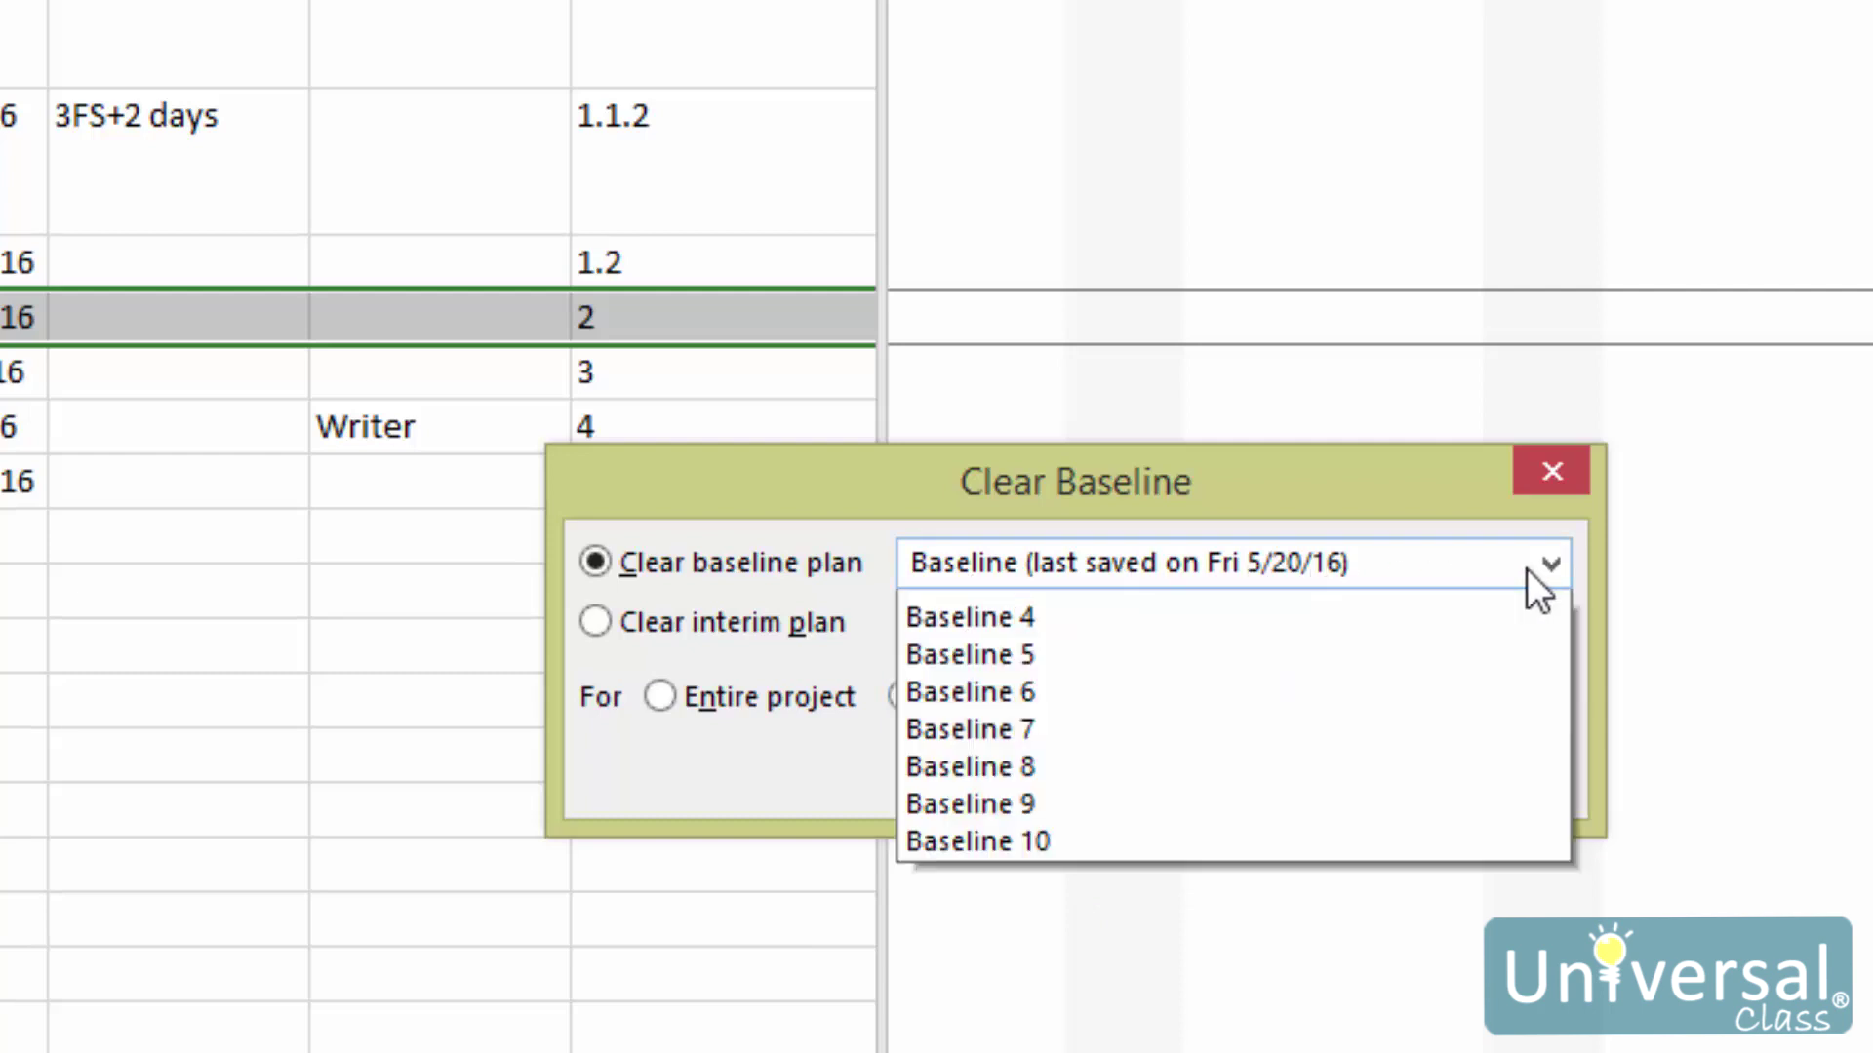
pyautogui.click(1355, 619)
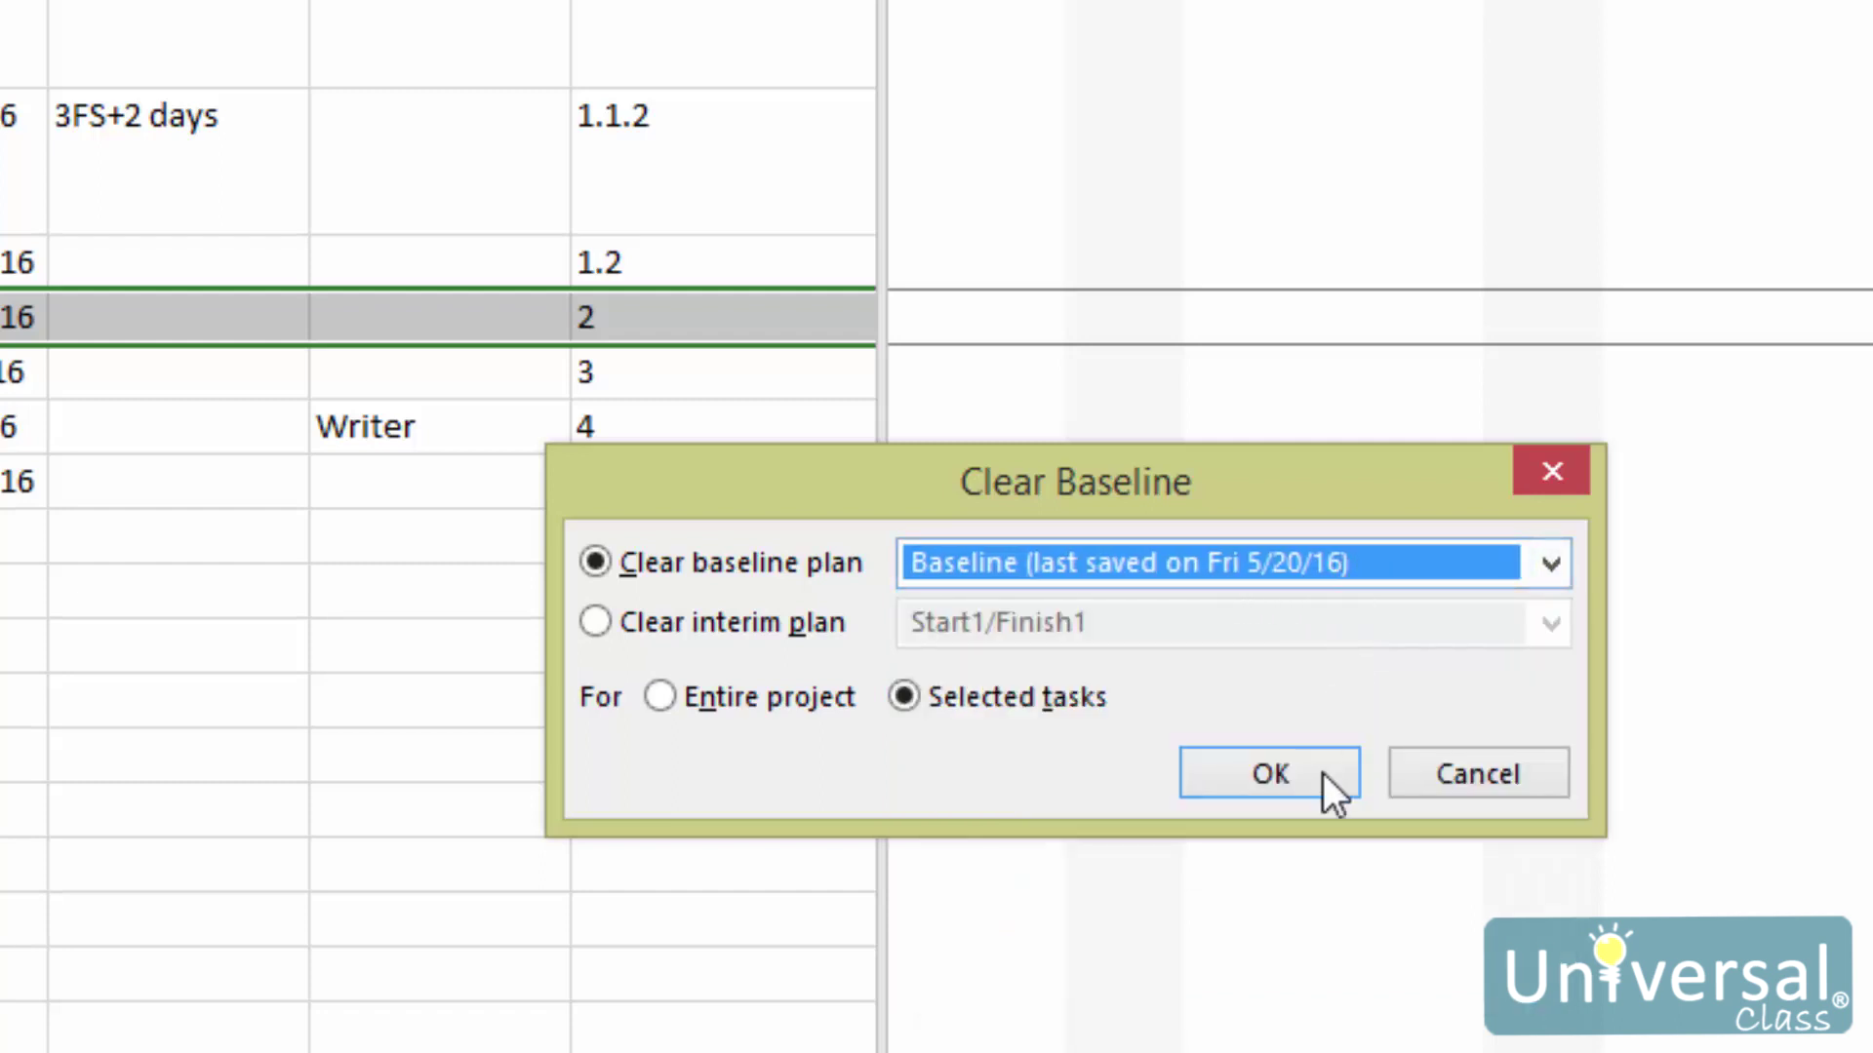
pyautogui.click(1285, 775)
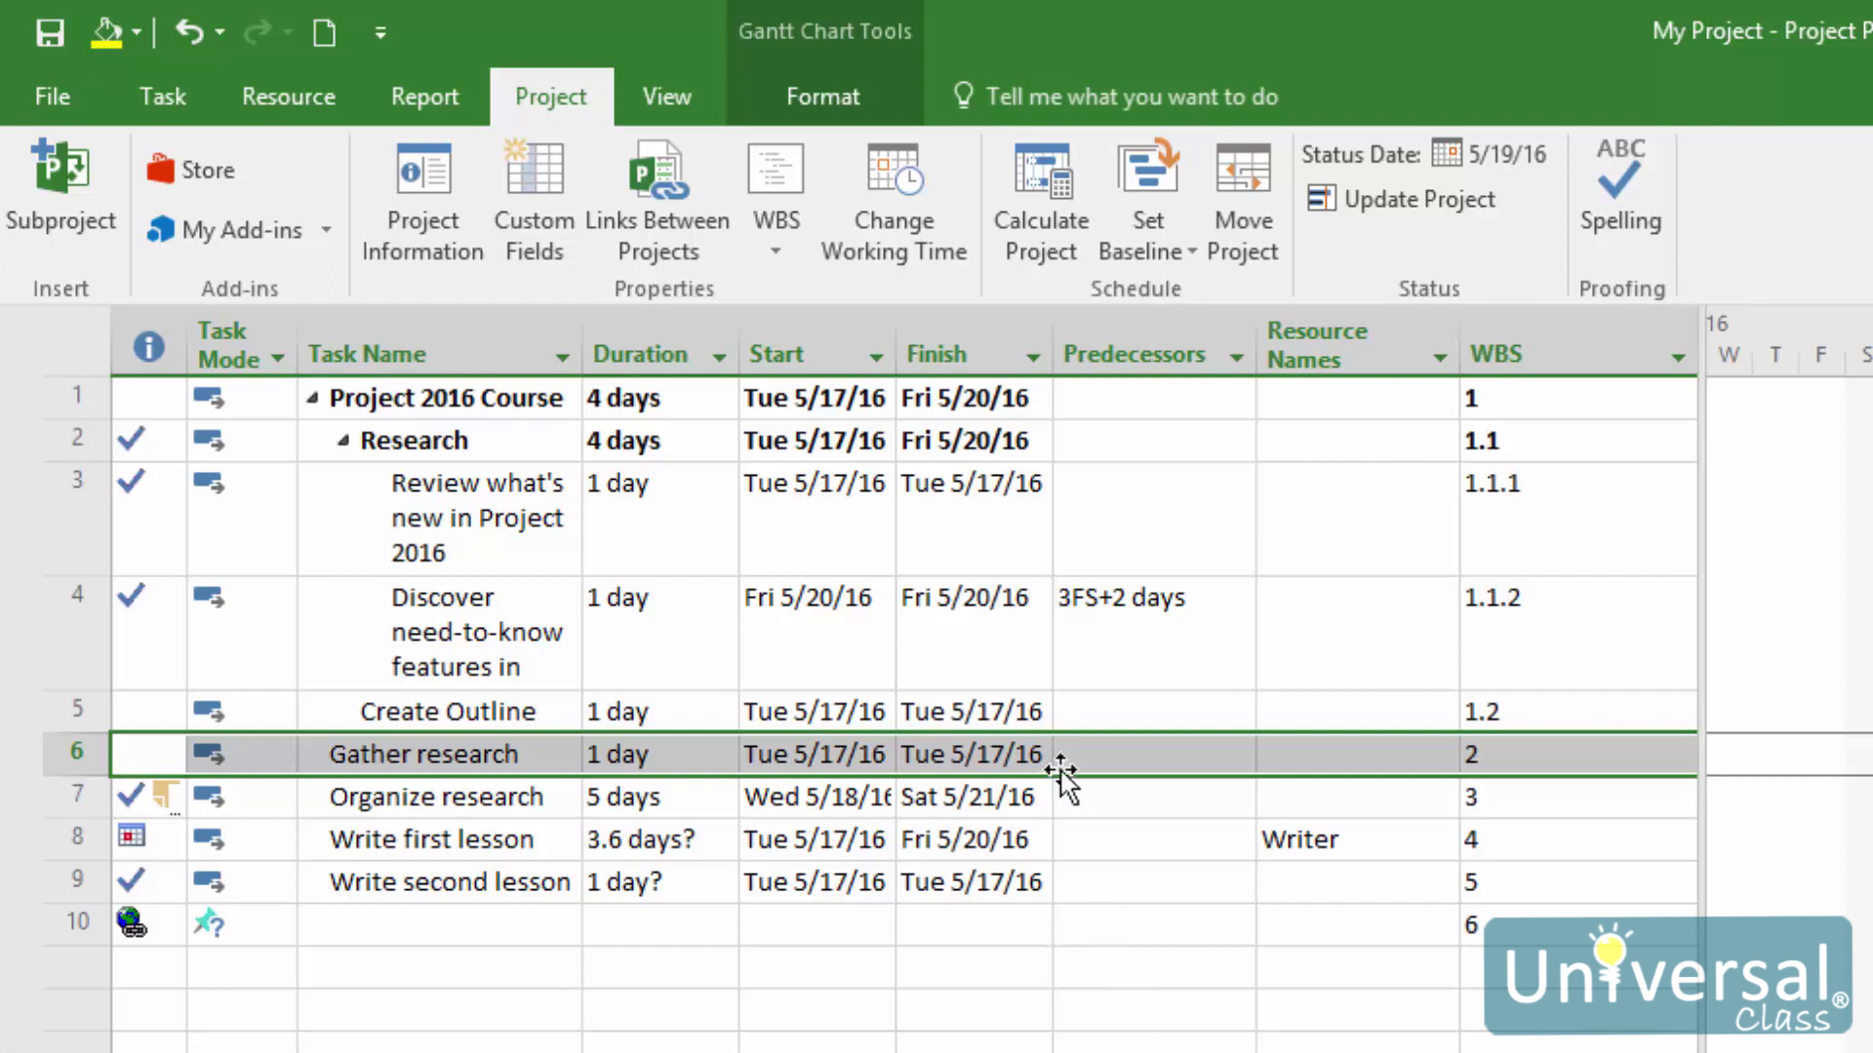
# - Set an interim plan for the entire project, copying Scheduled Start/Finish into Start1/Finish1
pyautogui.click(1165, 242)
pyautogui.click(1198, 294)
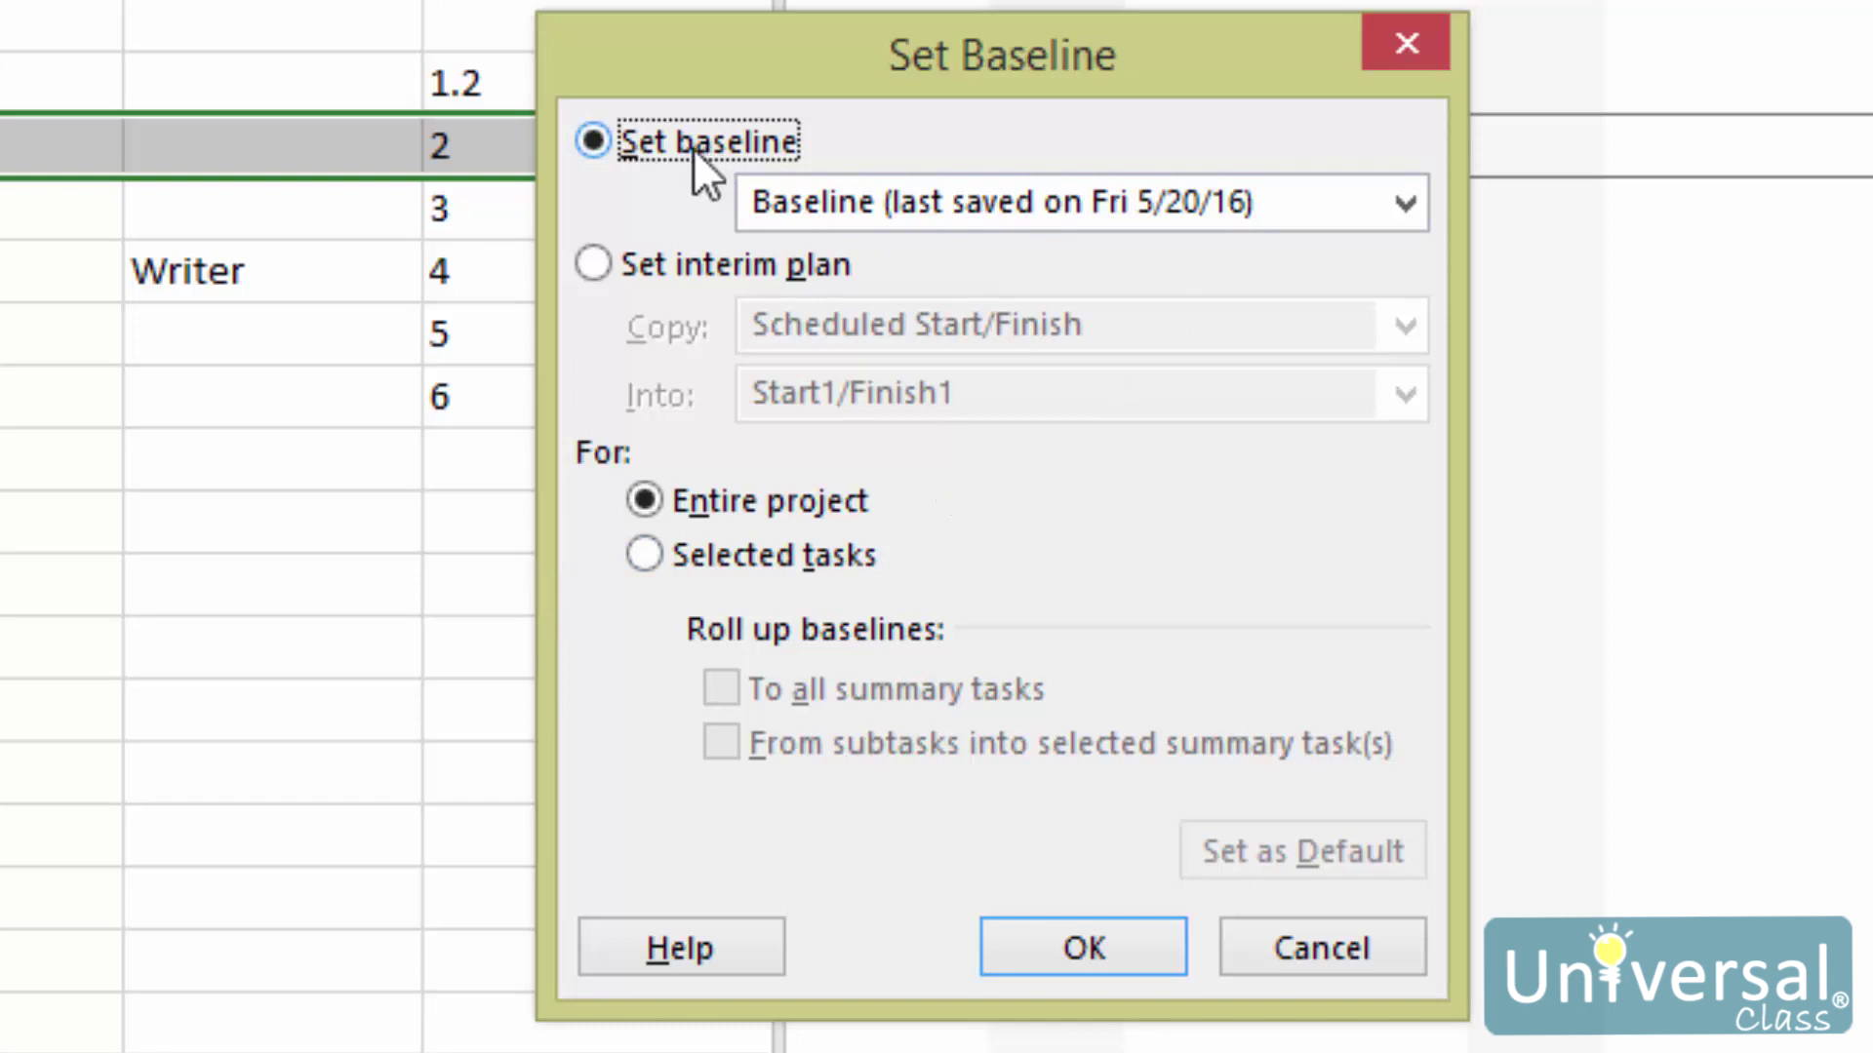
pyautogui.click(723, 277)
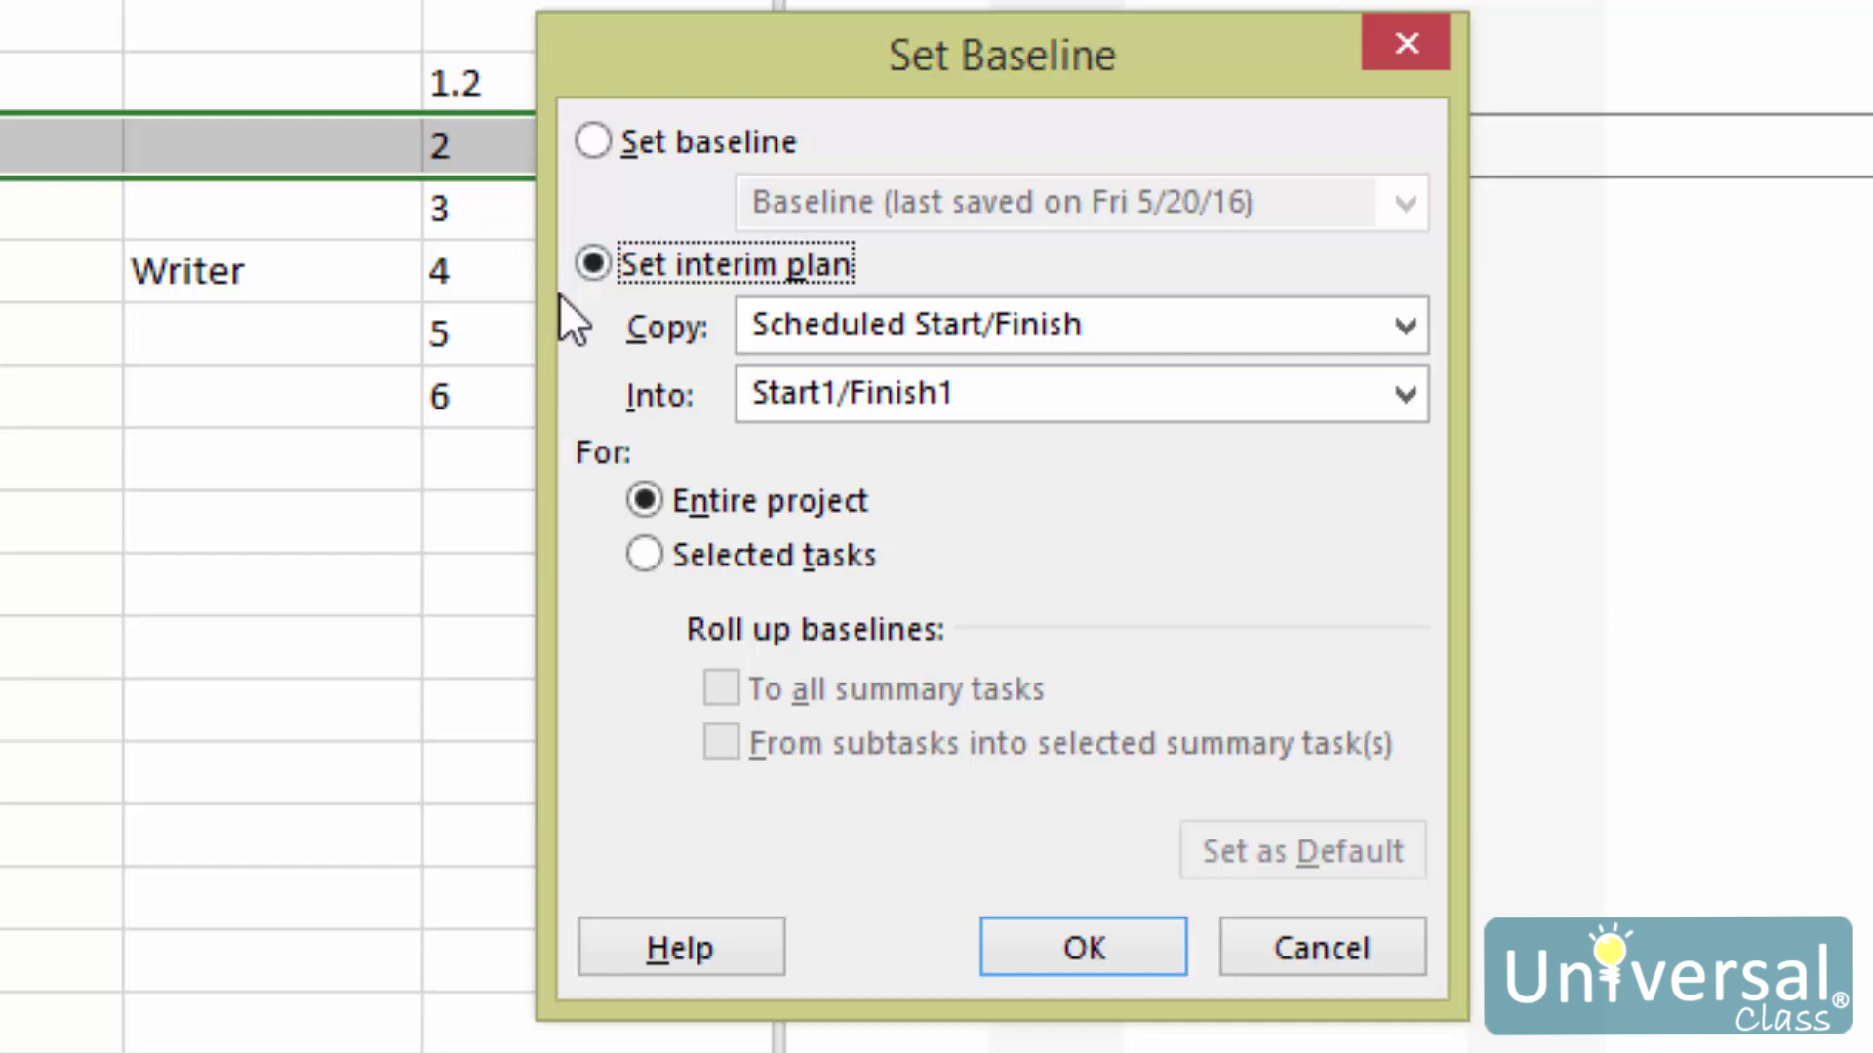
pyautogui.click(839, 406)
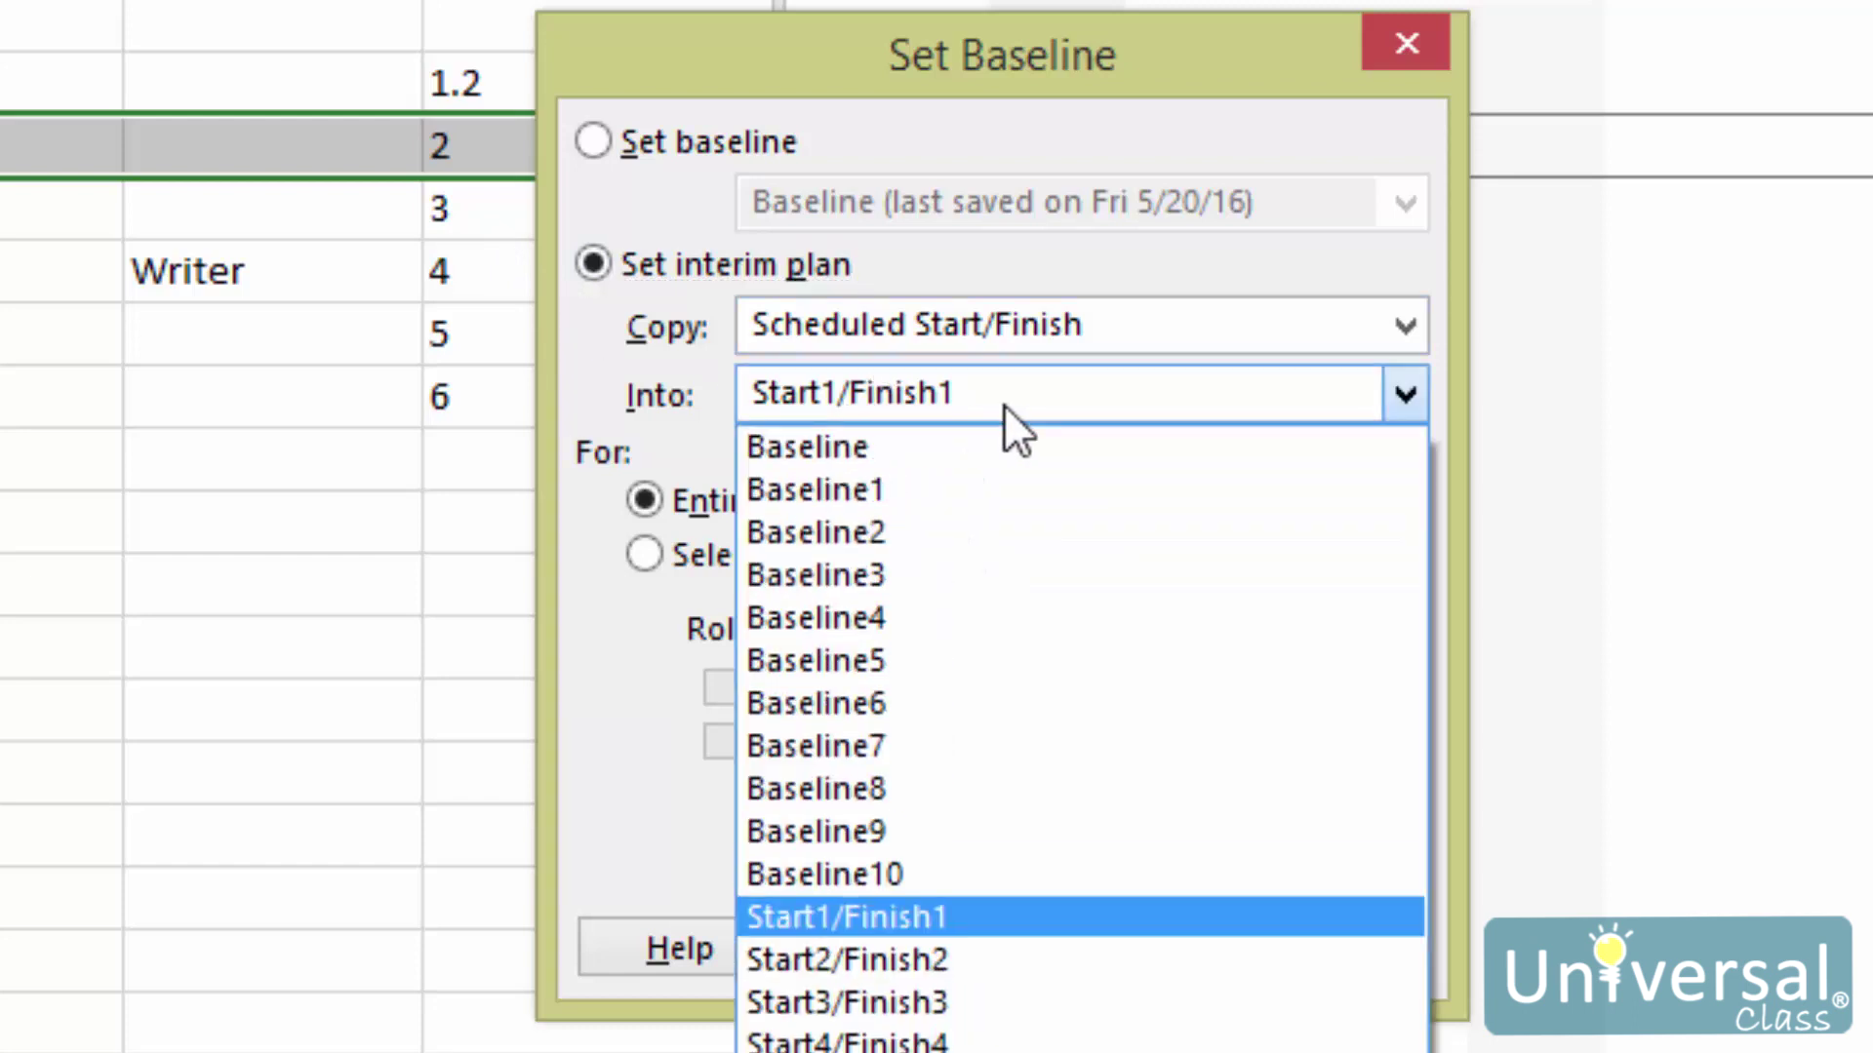
pyautogui.click(1004, 406)
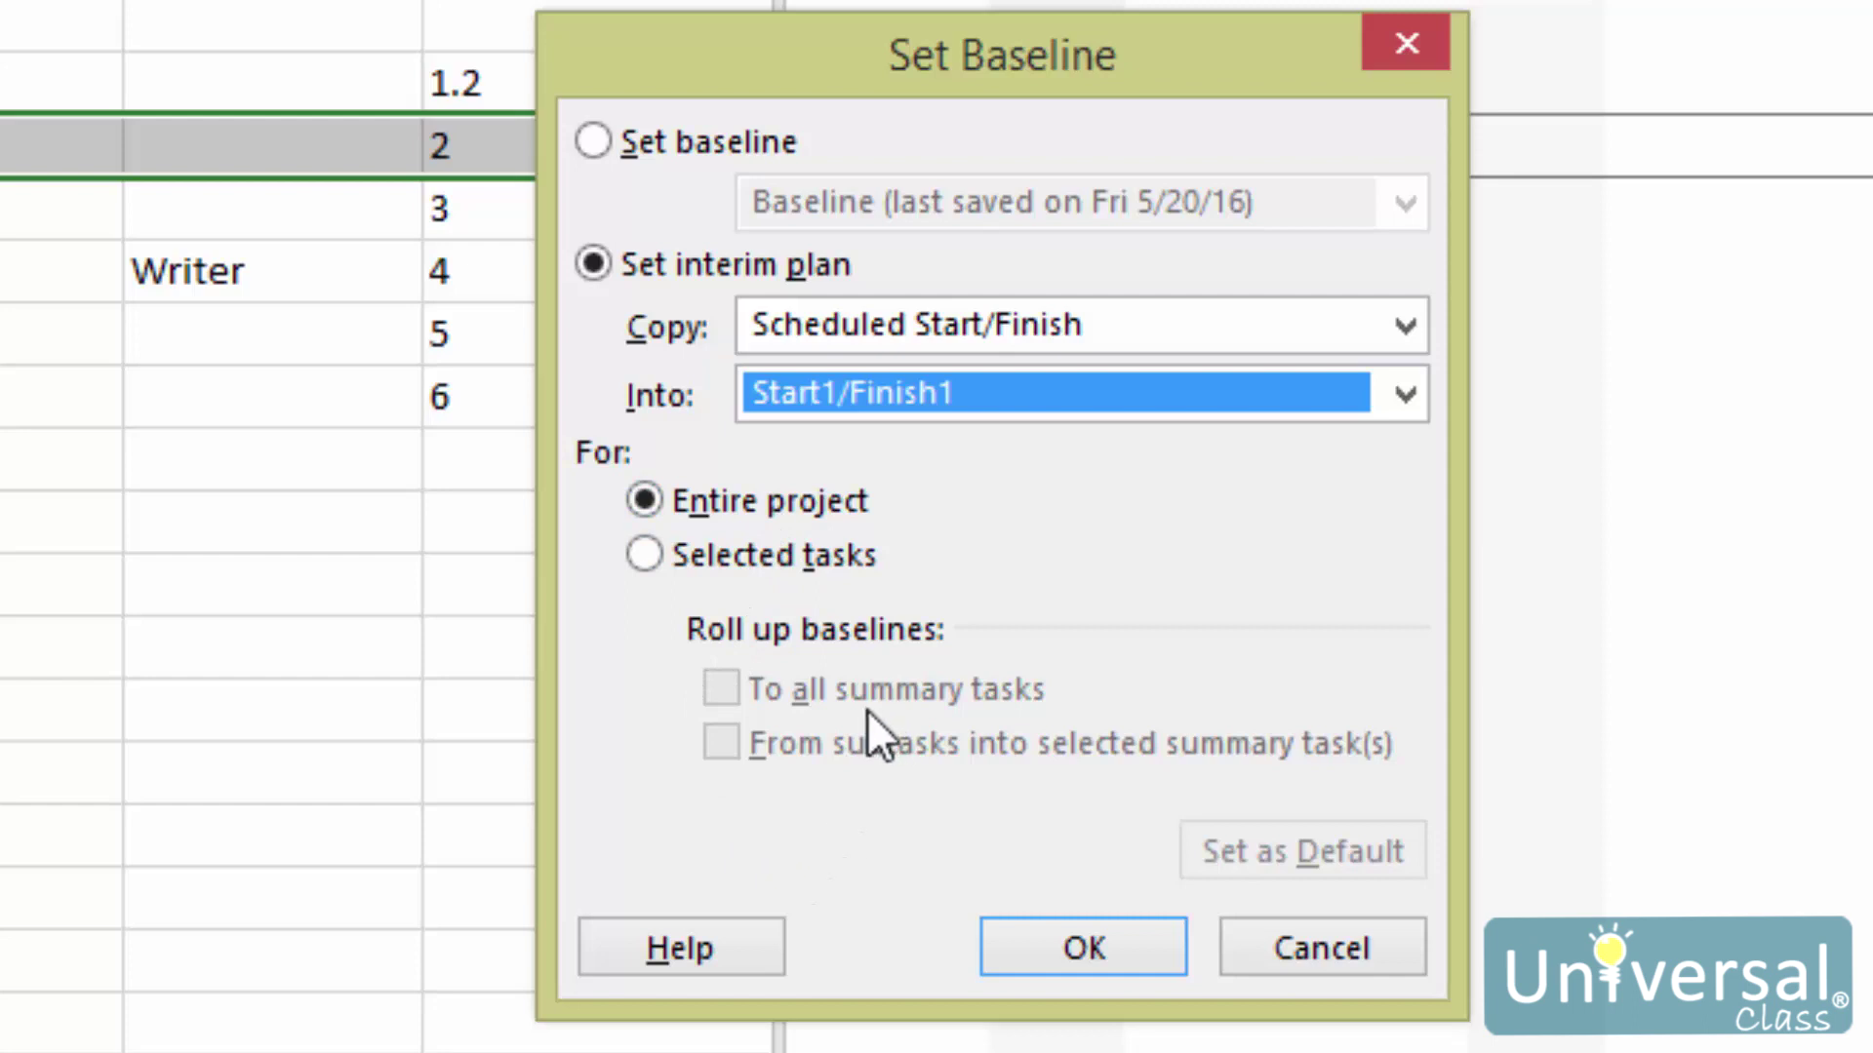
pyautogui.click(1115, 956)
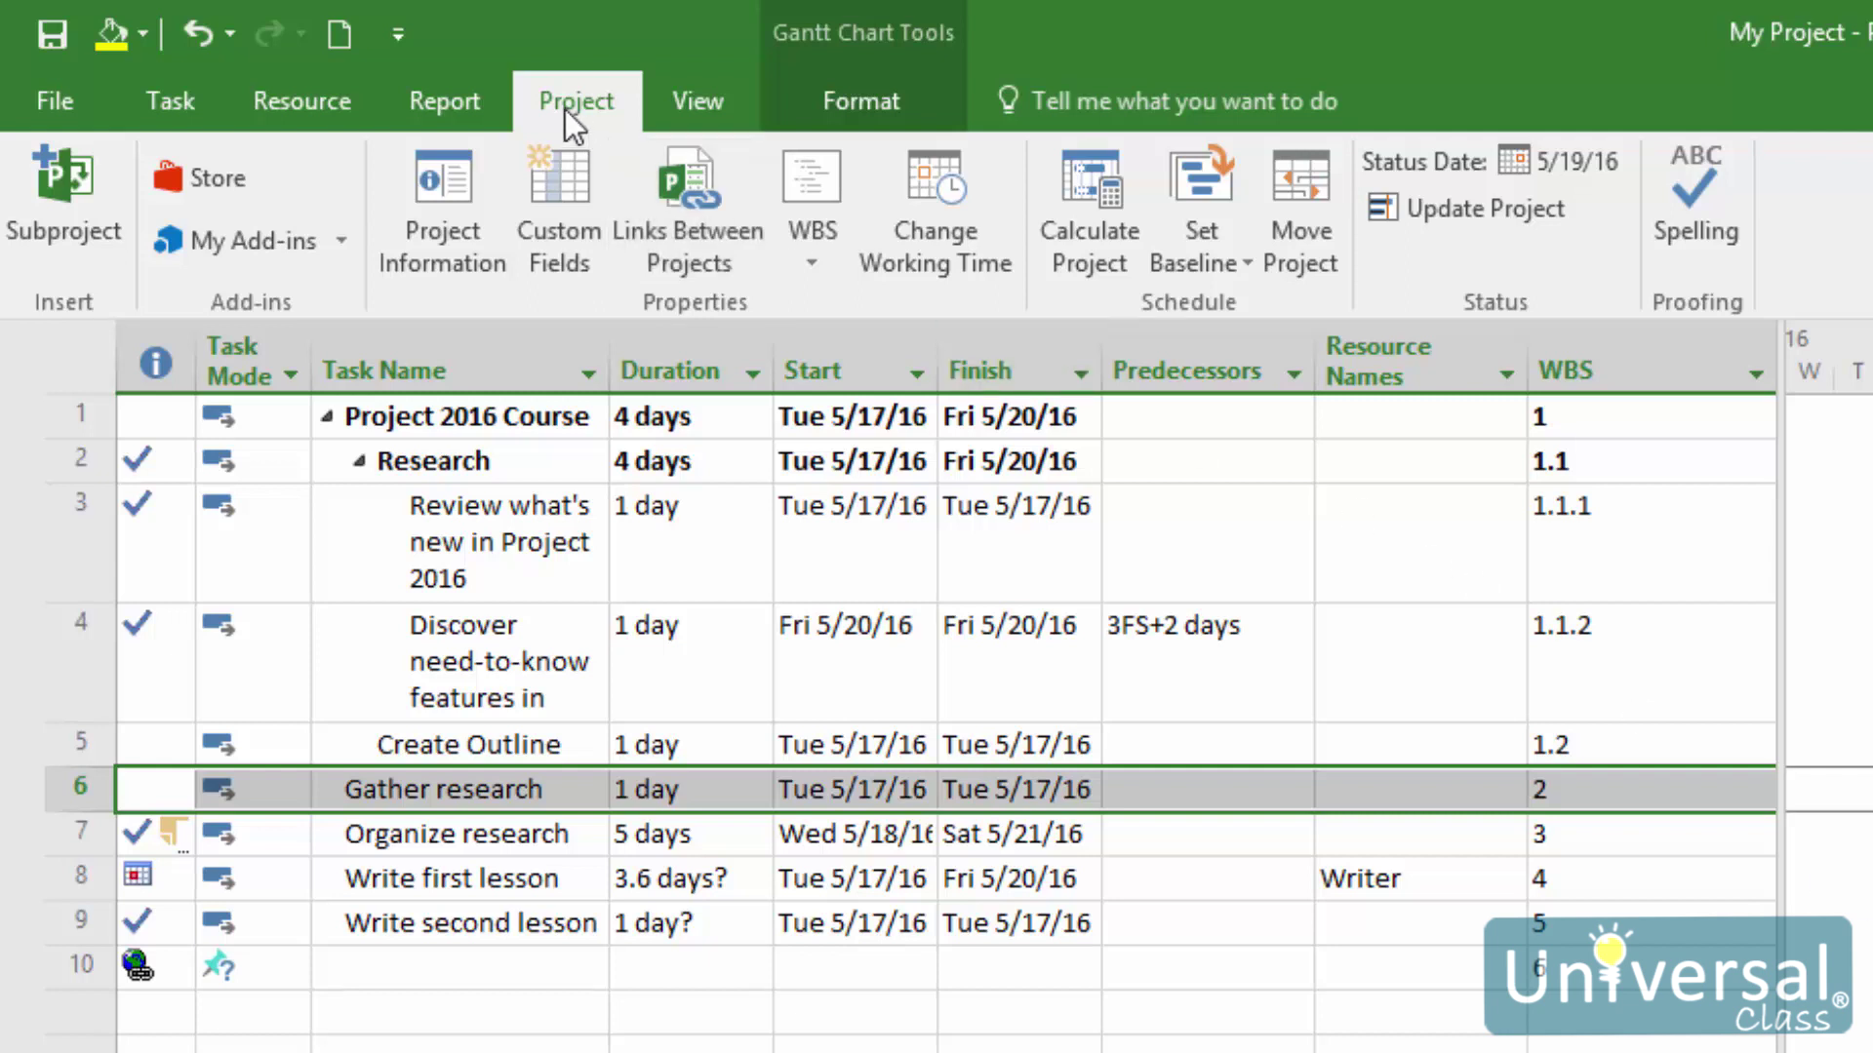
pyautogui.click(1225, 248)
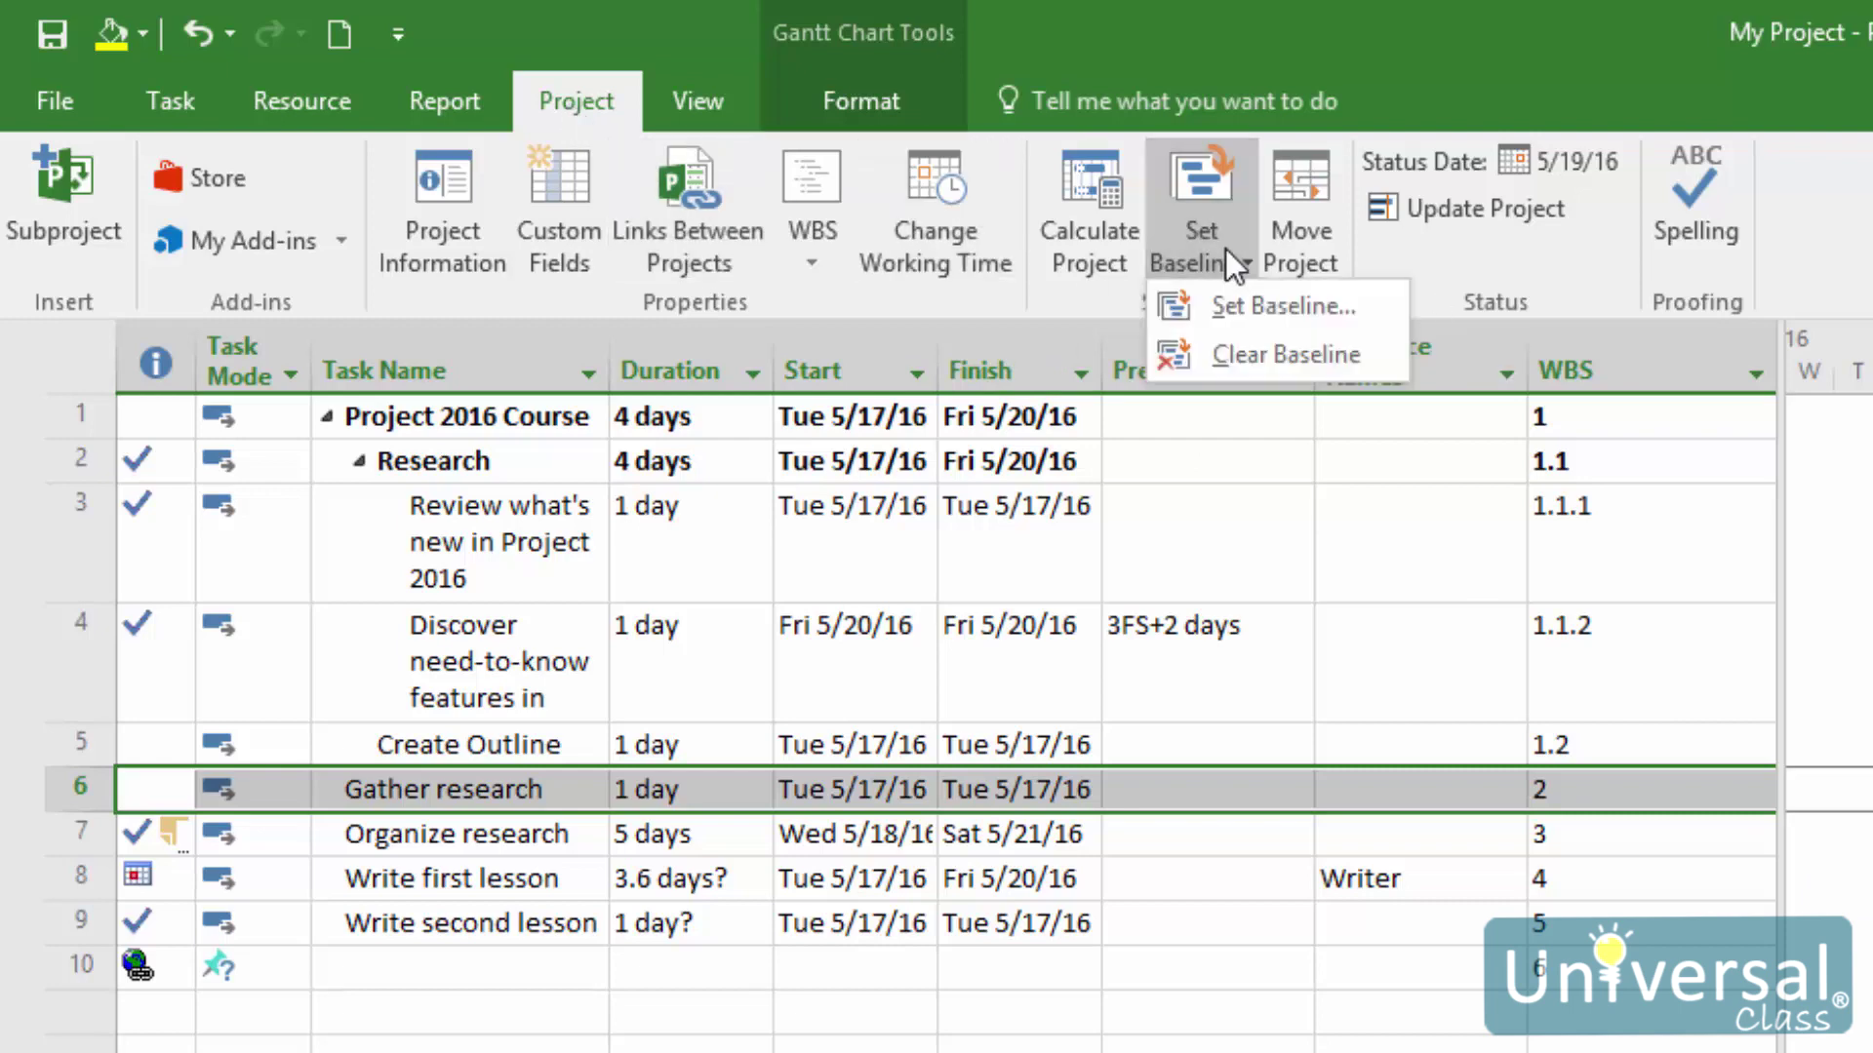
pyautogui.click(1305, 355)
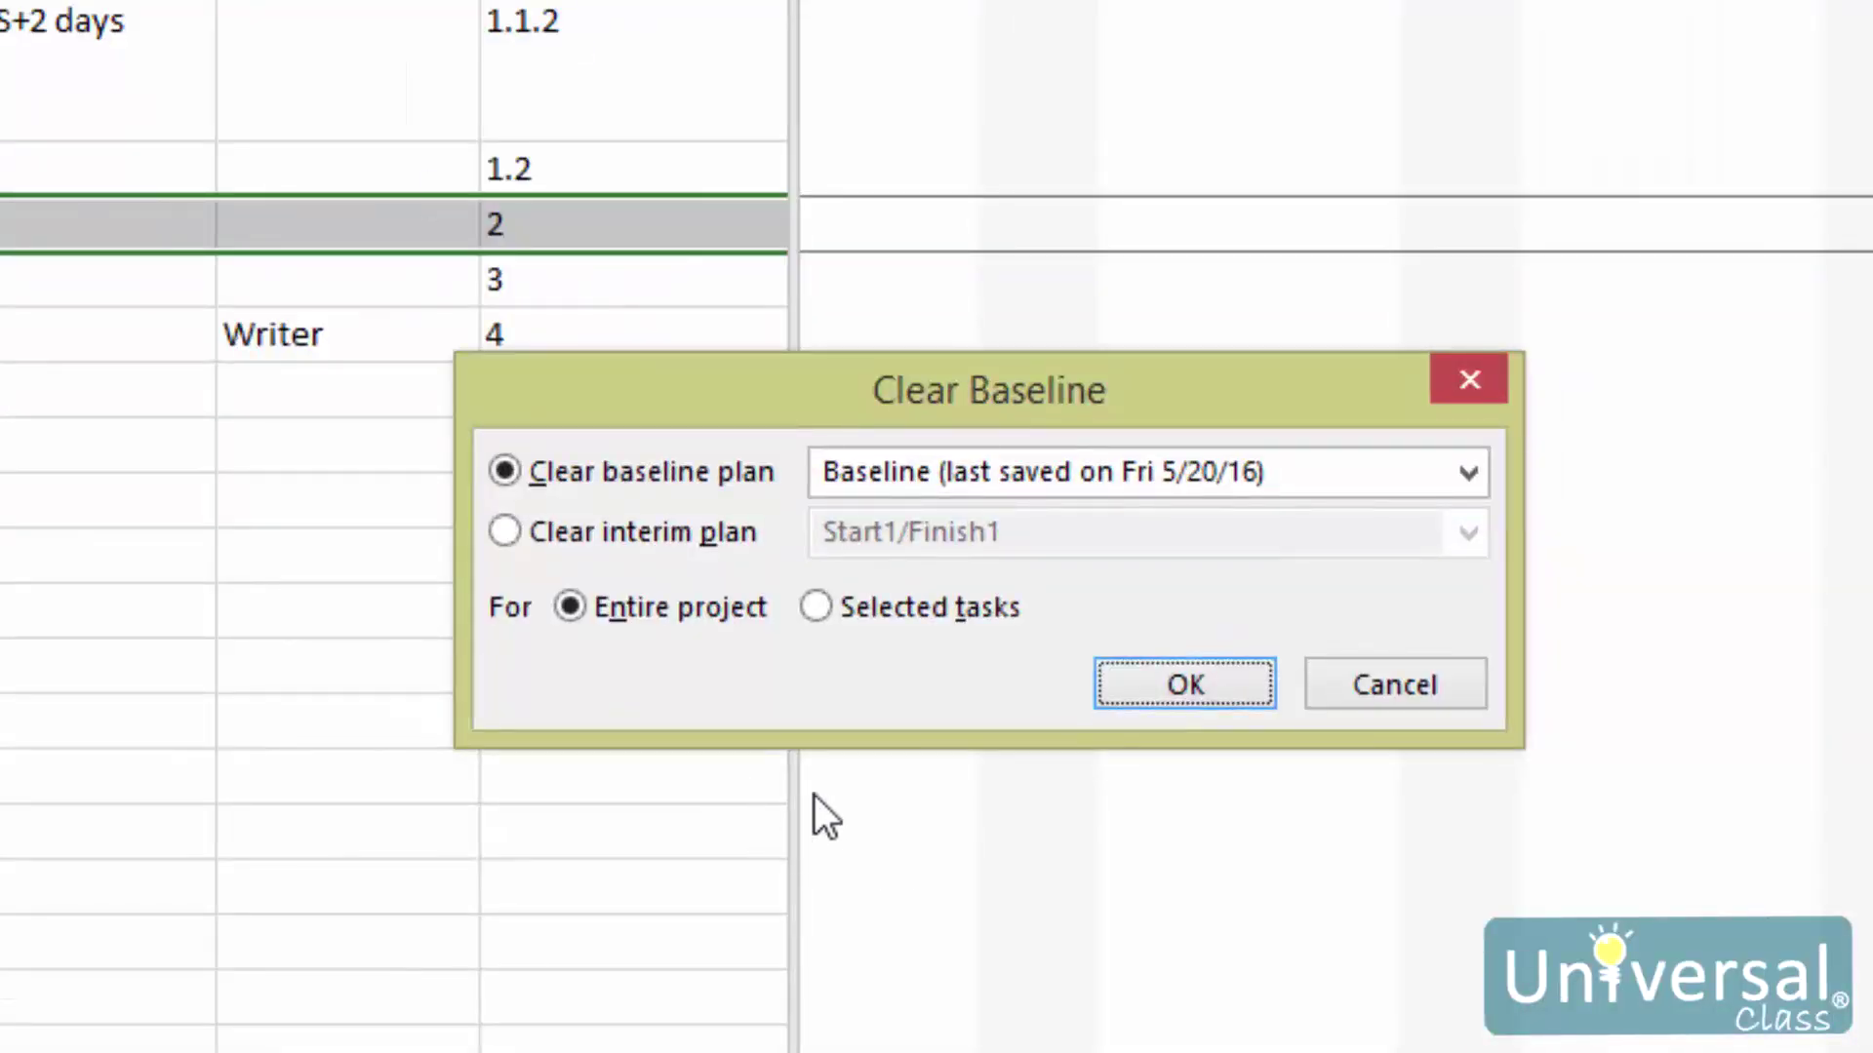
pyautogui.click(566, 542)
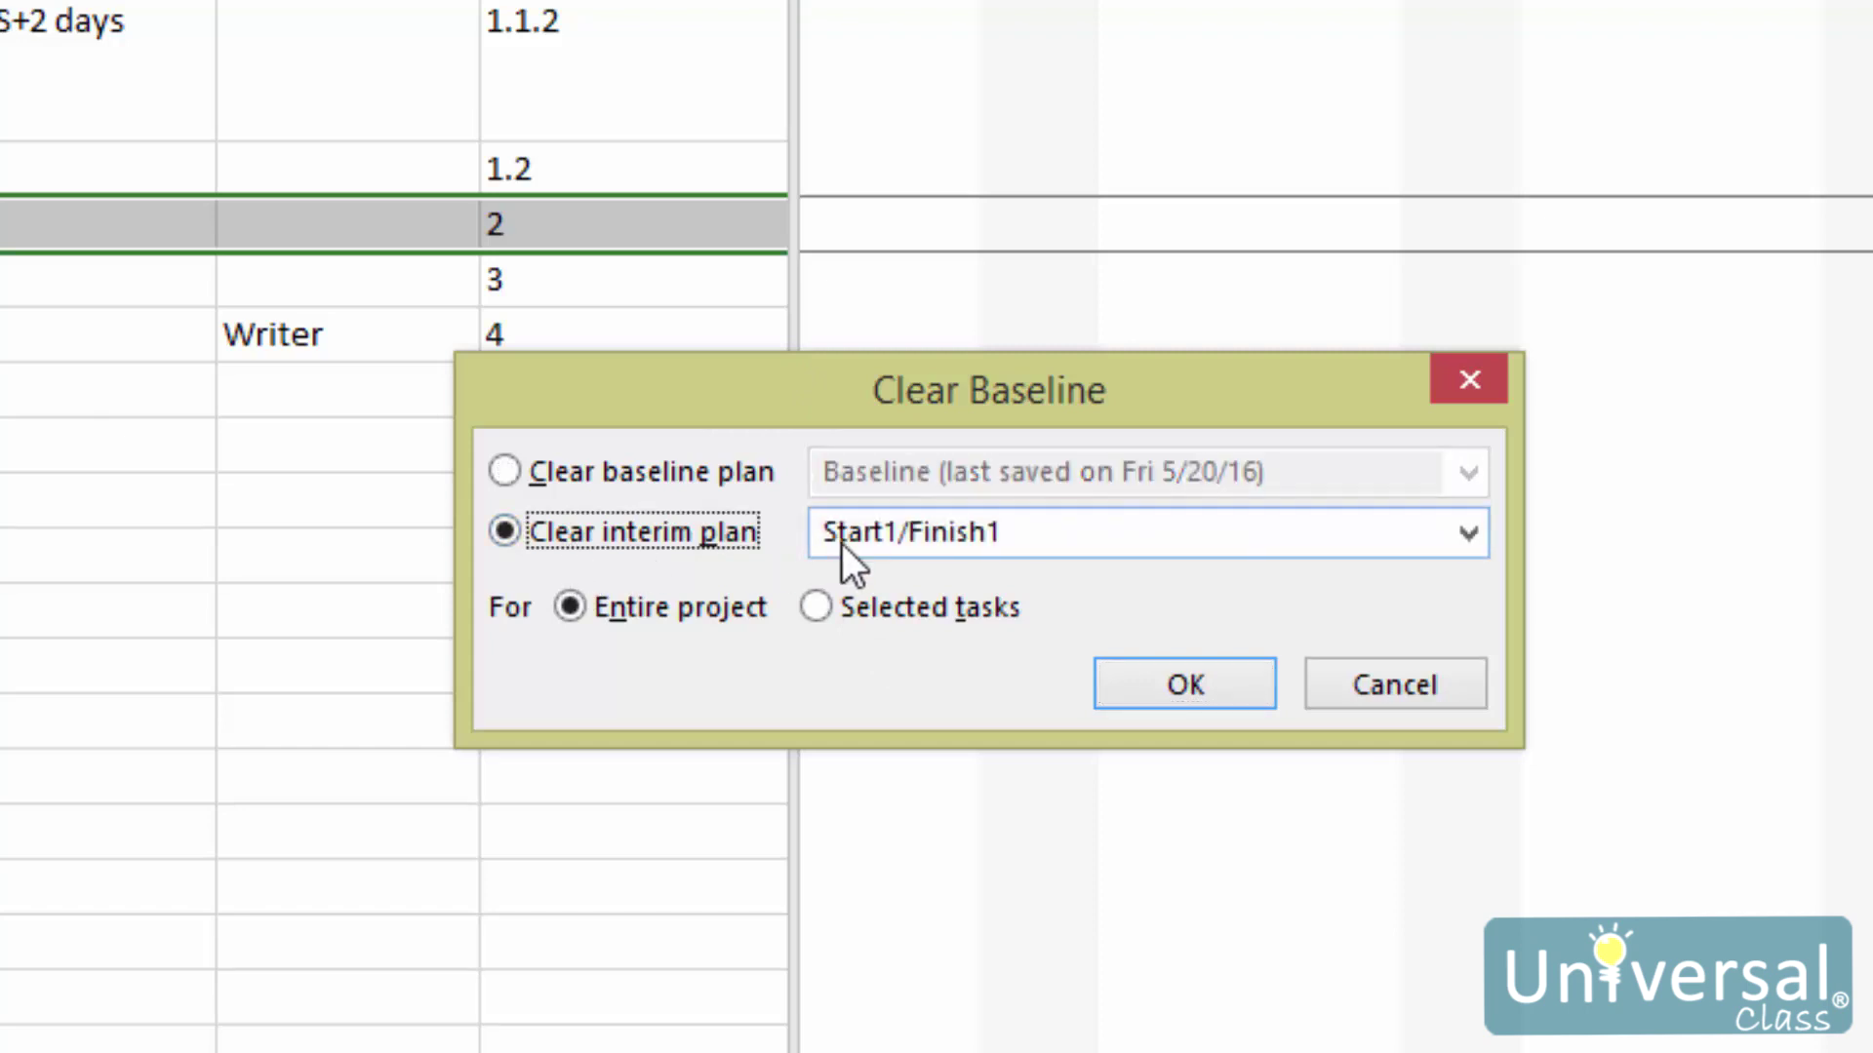
pyautogui.click(1166, 545)
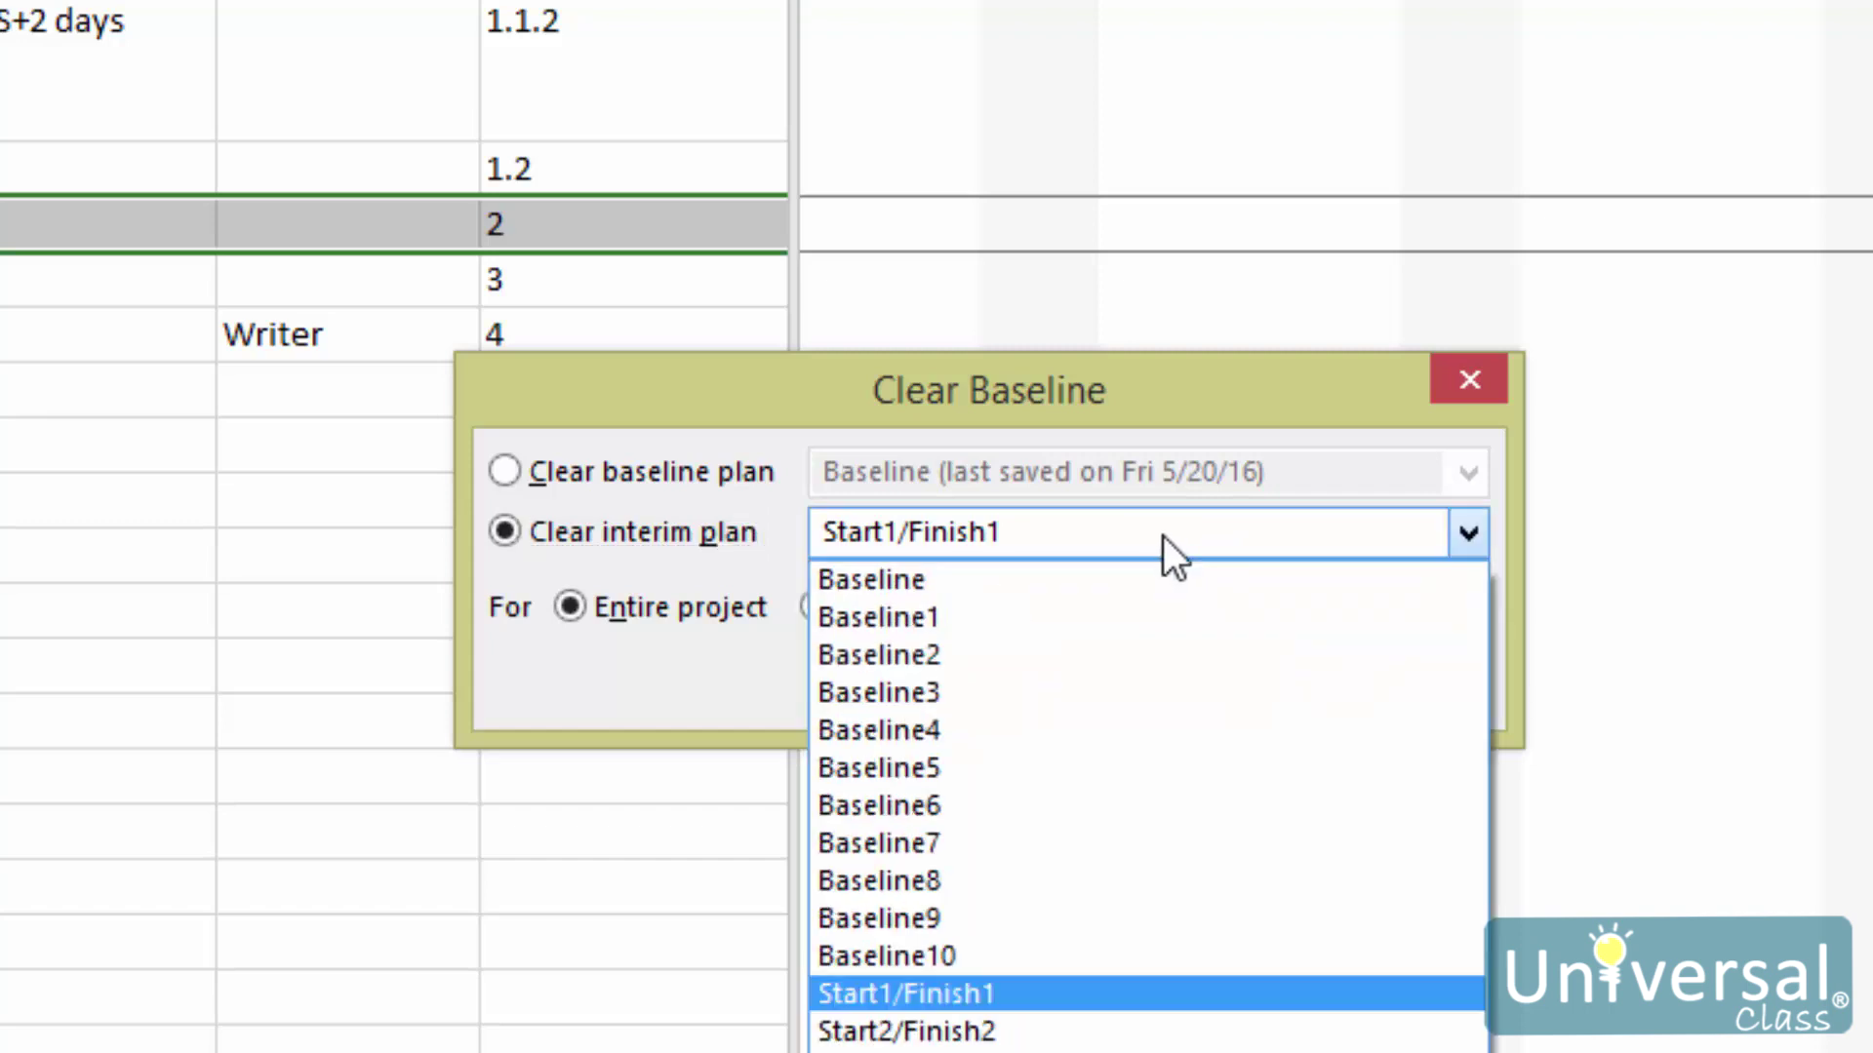
pyautogui.click(1162, 535)
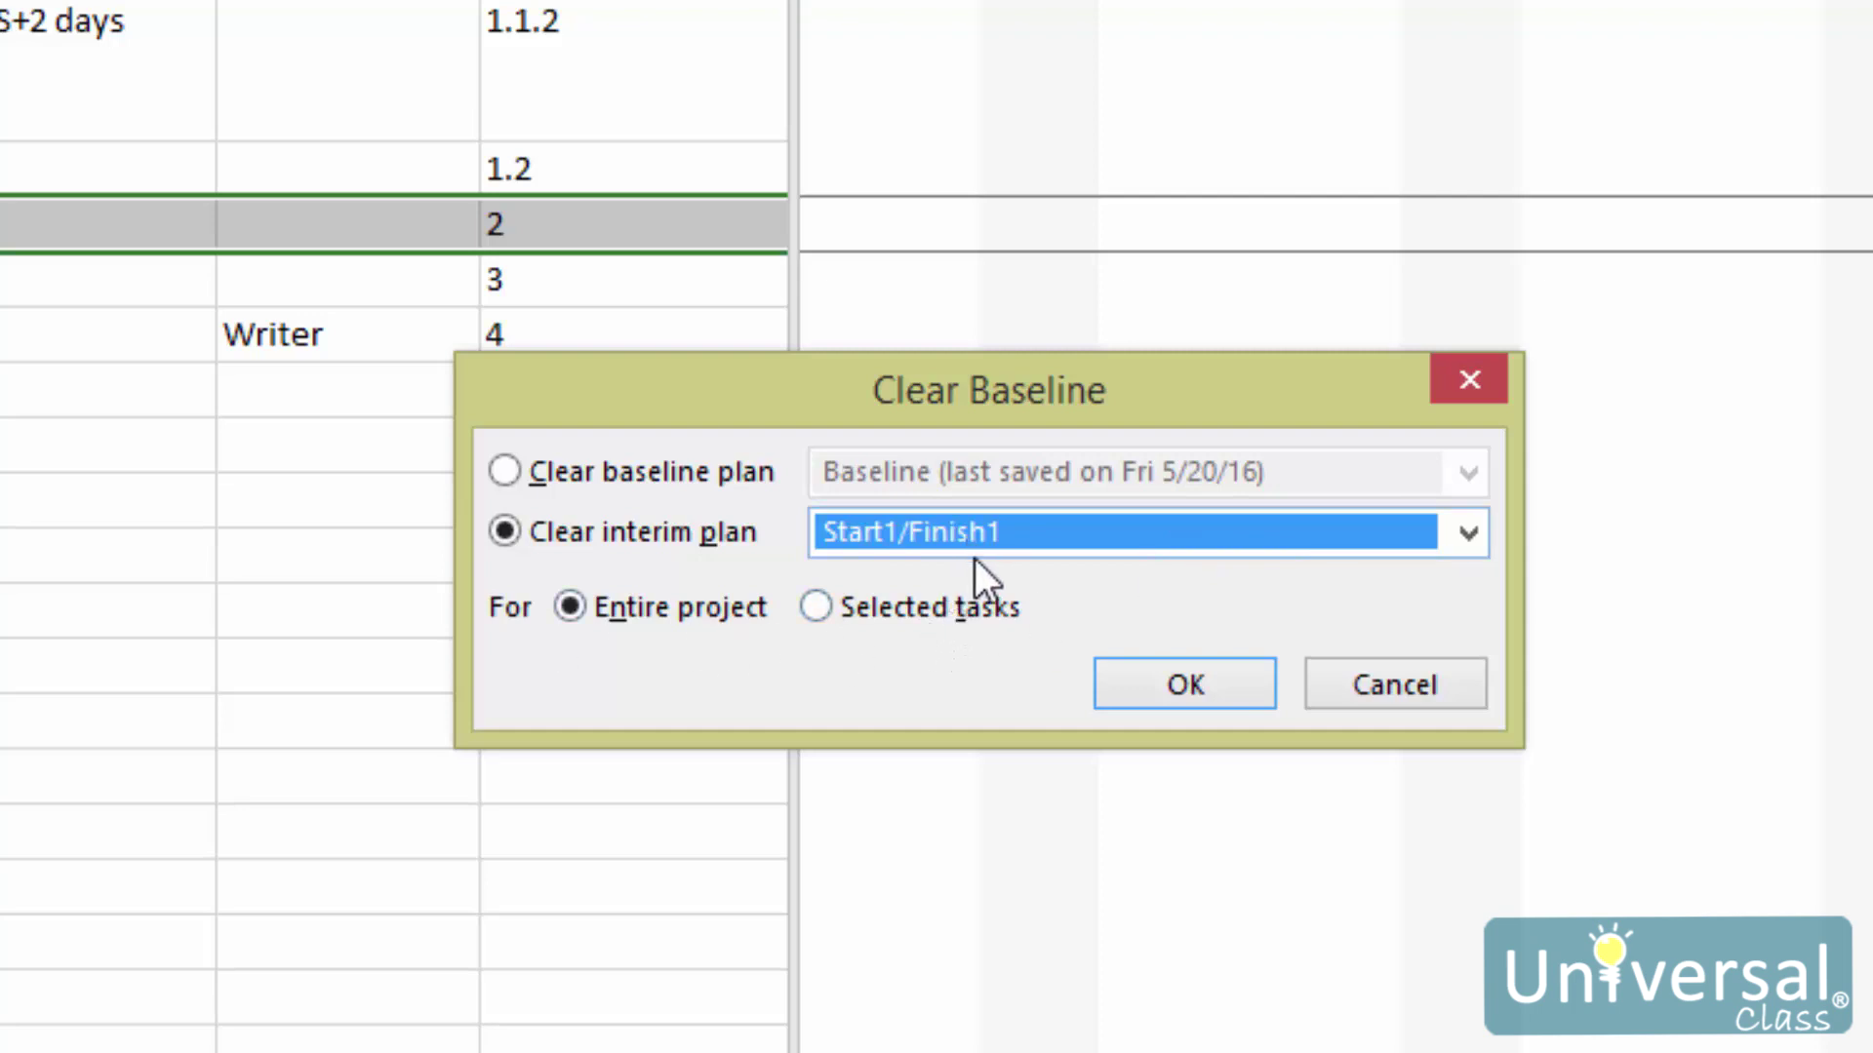
pyautogui.click(1372, 680)
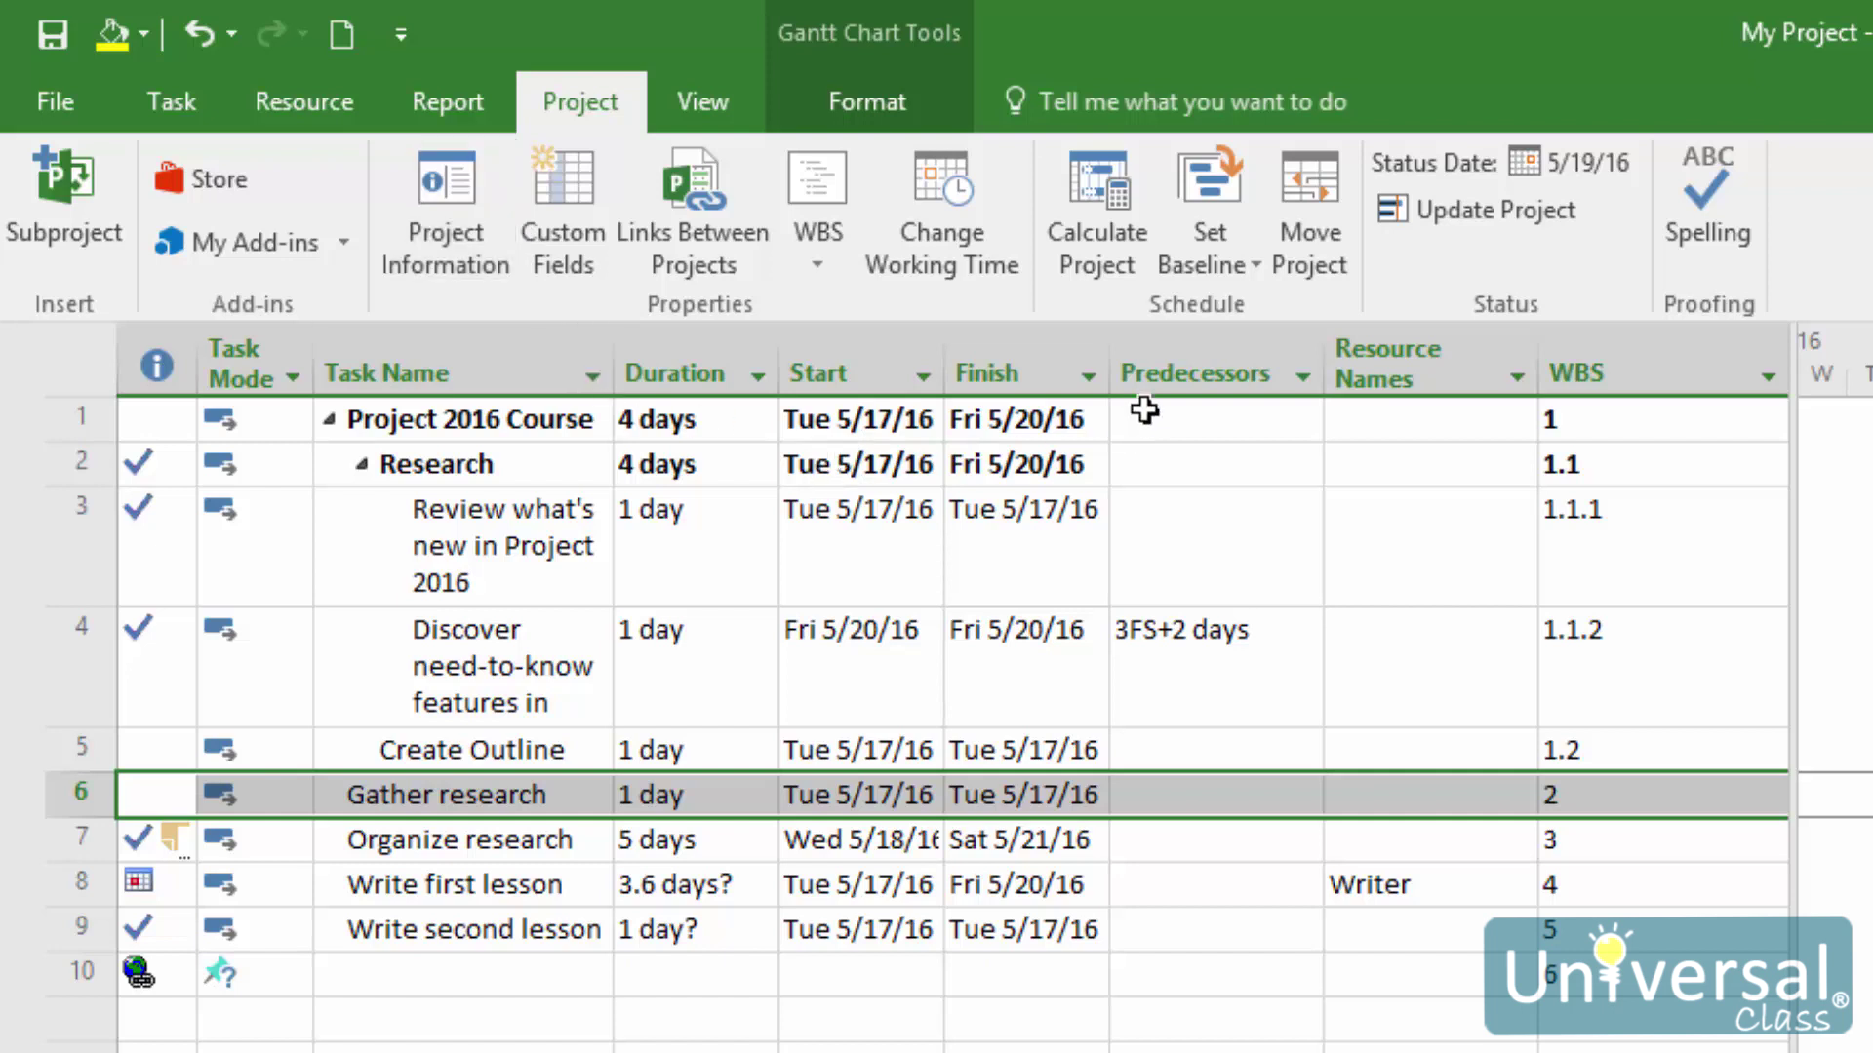
# - Insert a Baseline Start column before the Resource Names column in the task table
pyautogui.rightClick(1396, 373)
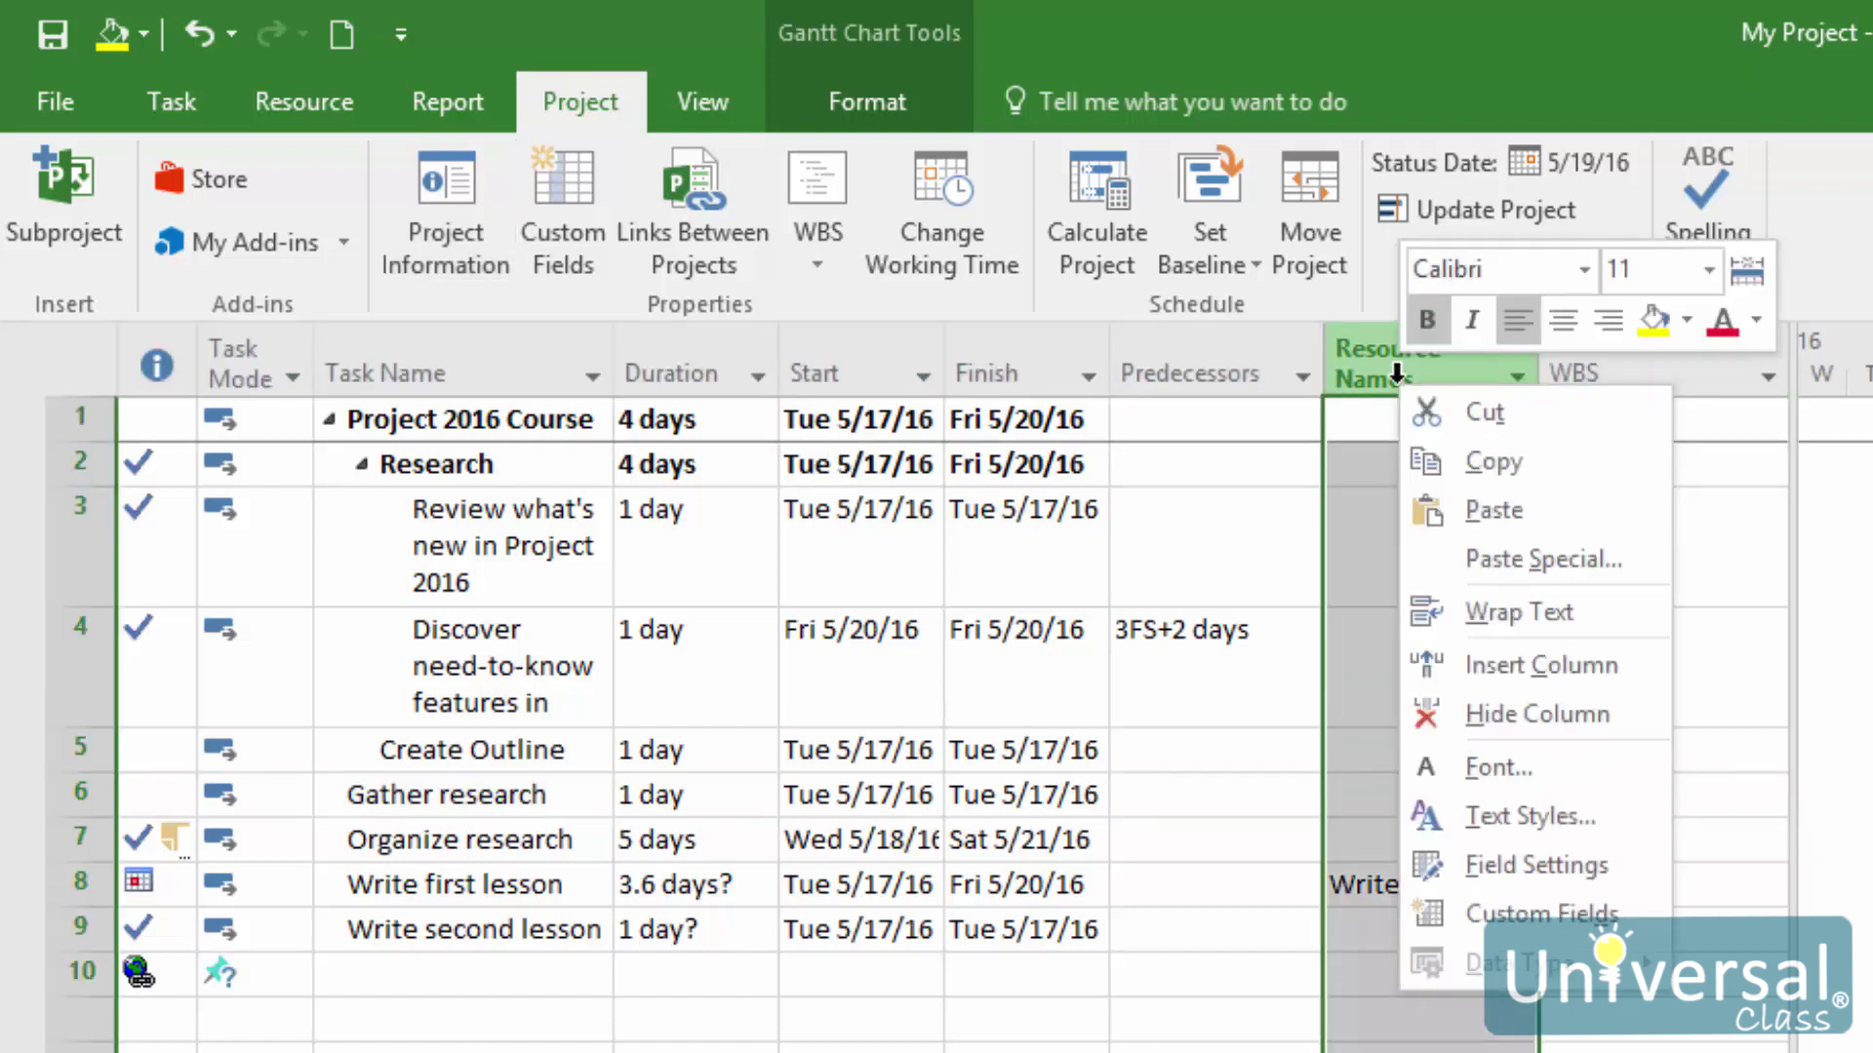
pyautogui.click(1575, 669)
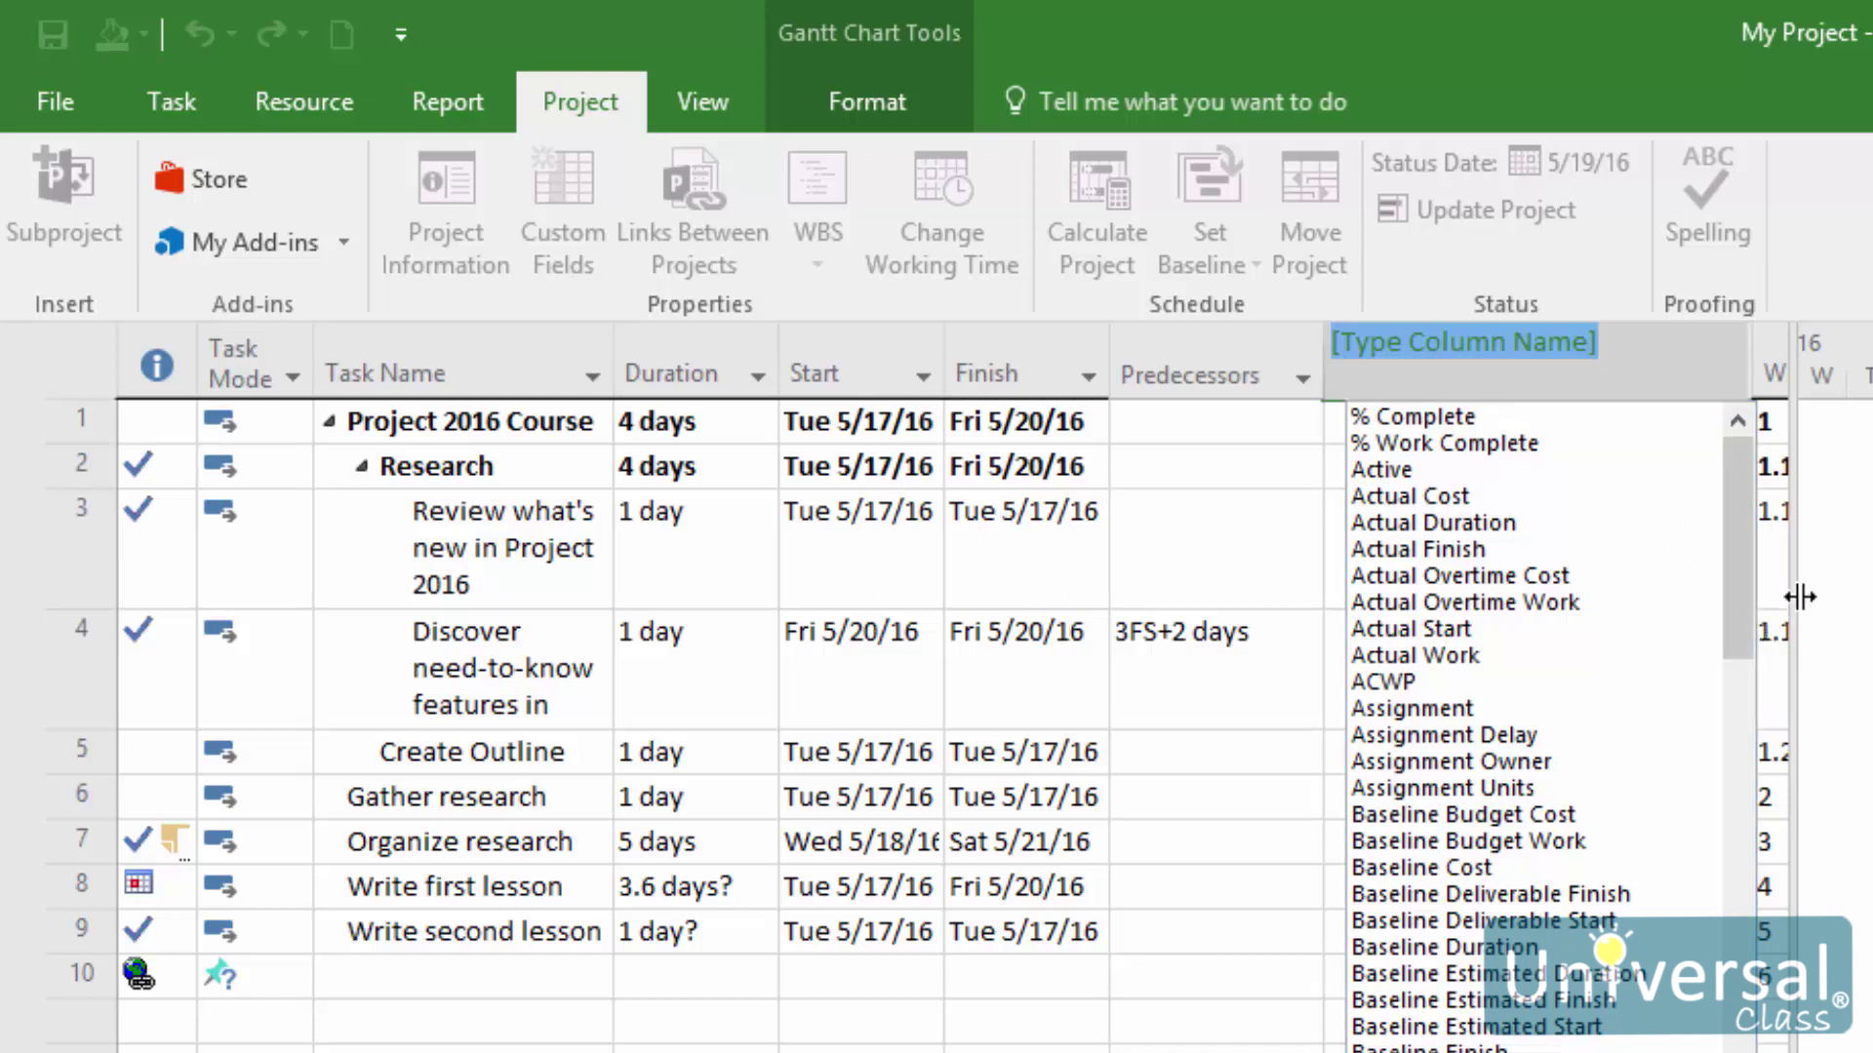
pyautogui.moveTo(1735, 573)
pyautogui.mouseDown()
pyautogui.moveTo(1726, 986)
pyautogui.moveTo(1670, 945)
pyautogui.moveTo(1713, 558)
pyautogui.mouseUp()
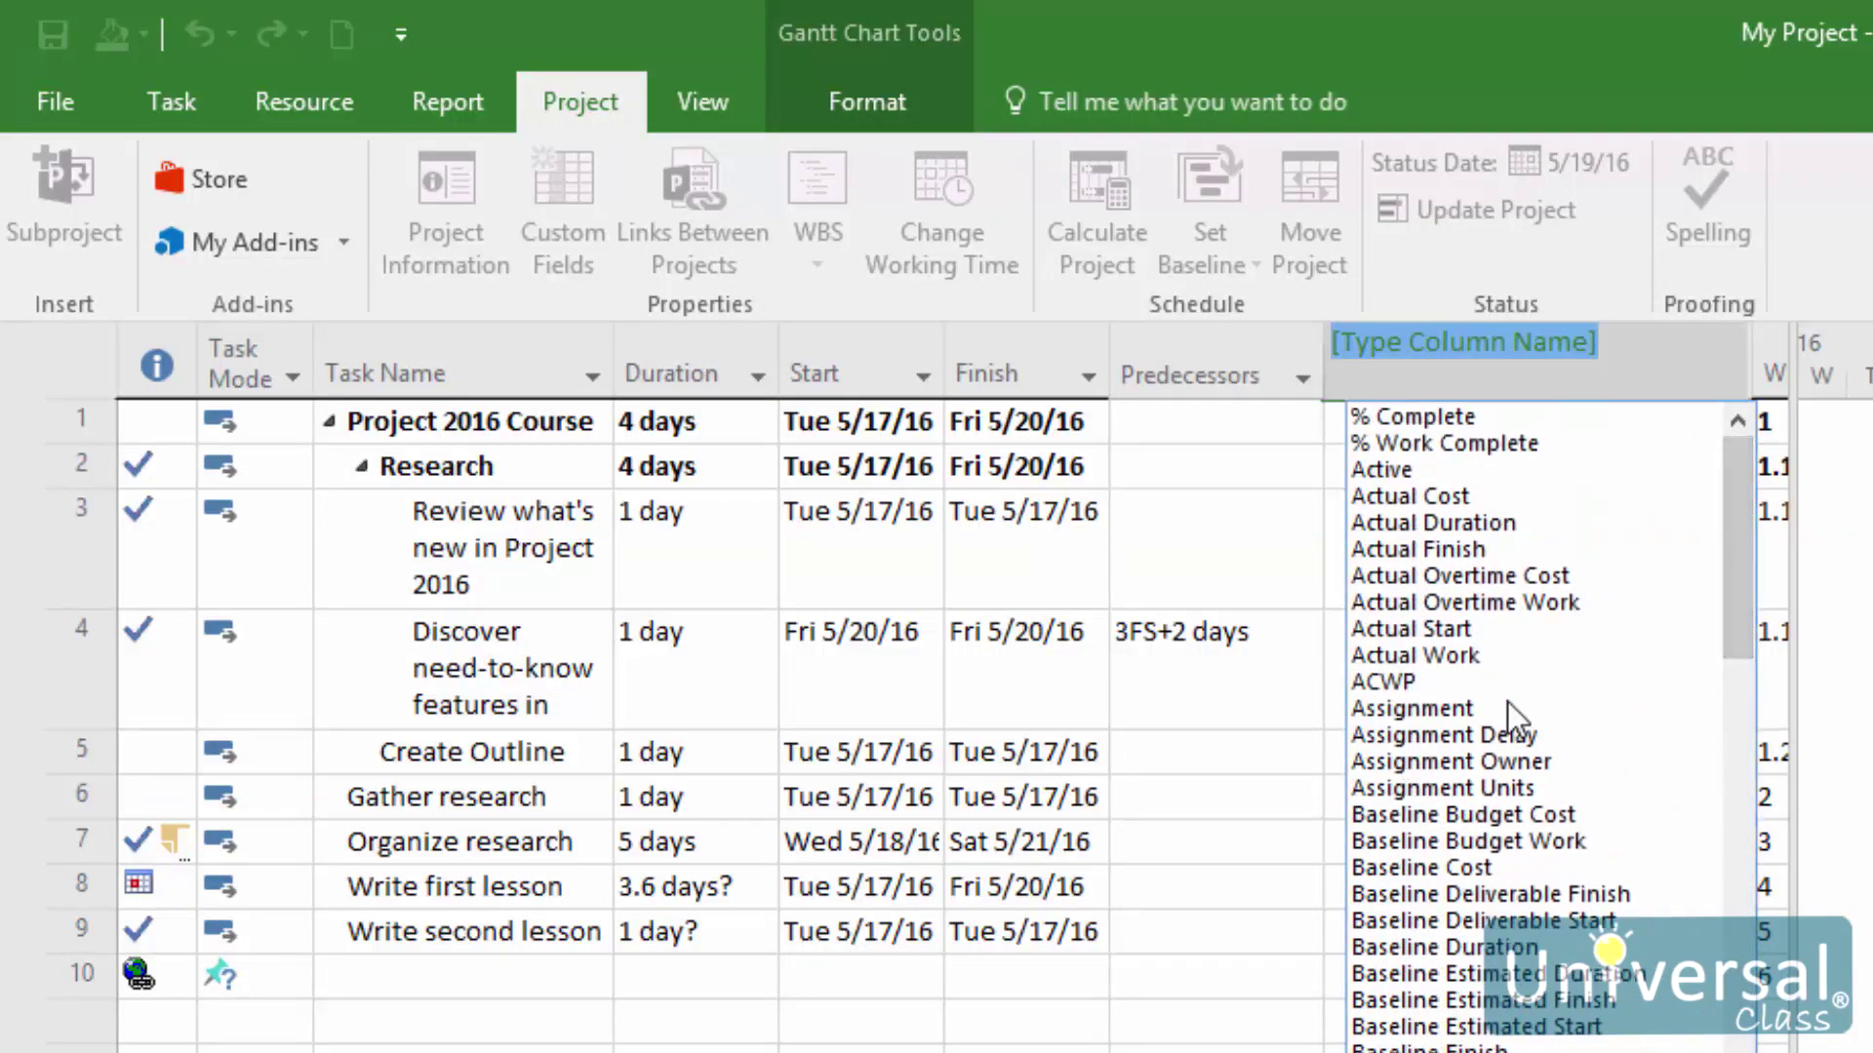
pyautogui.click(1513, 1038)
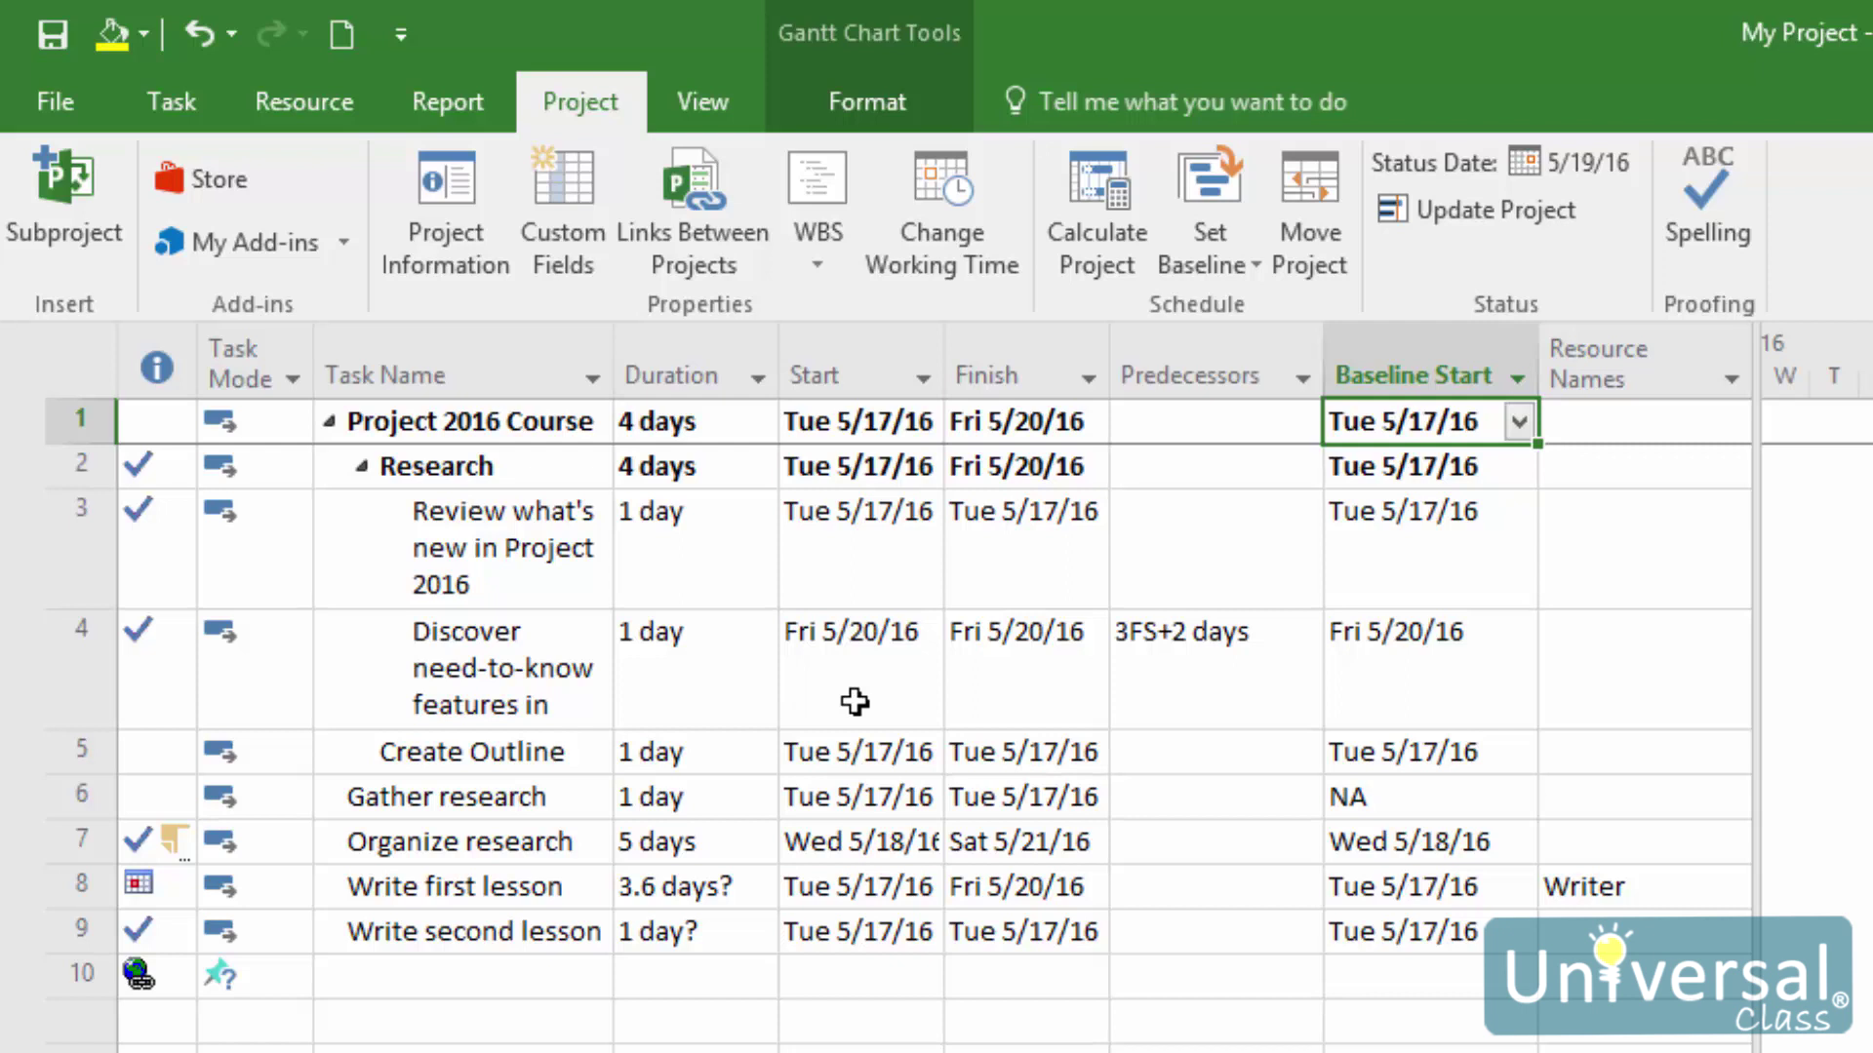
# - Sort the project's task list by start date
pyautogui.click(417, 704)
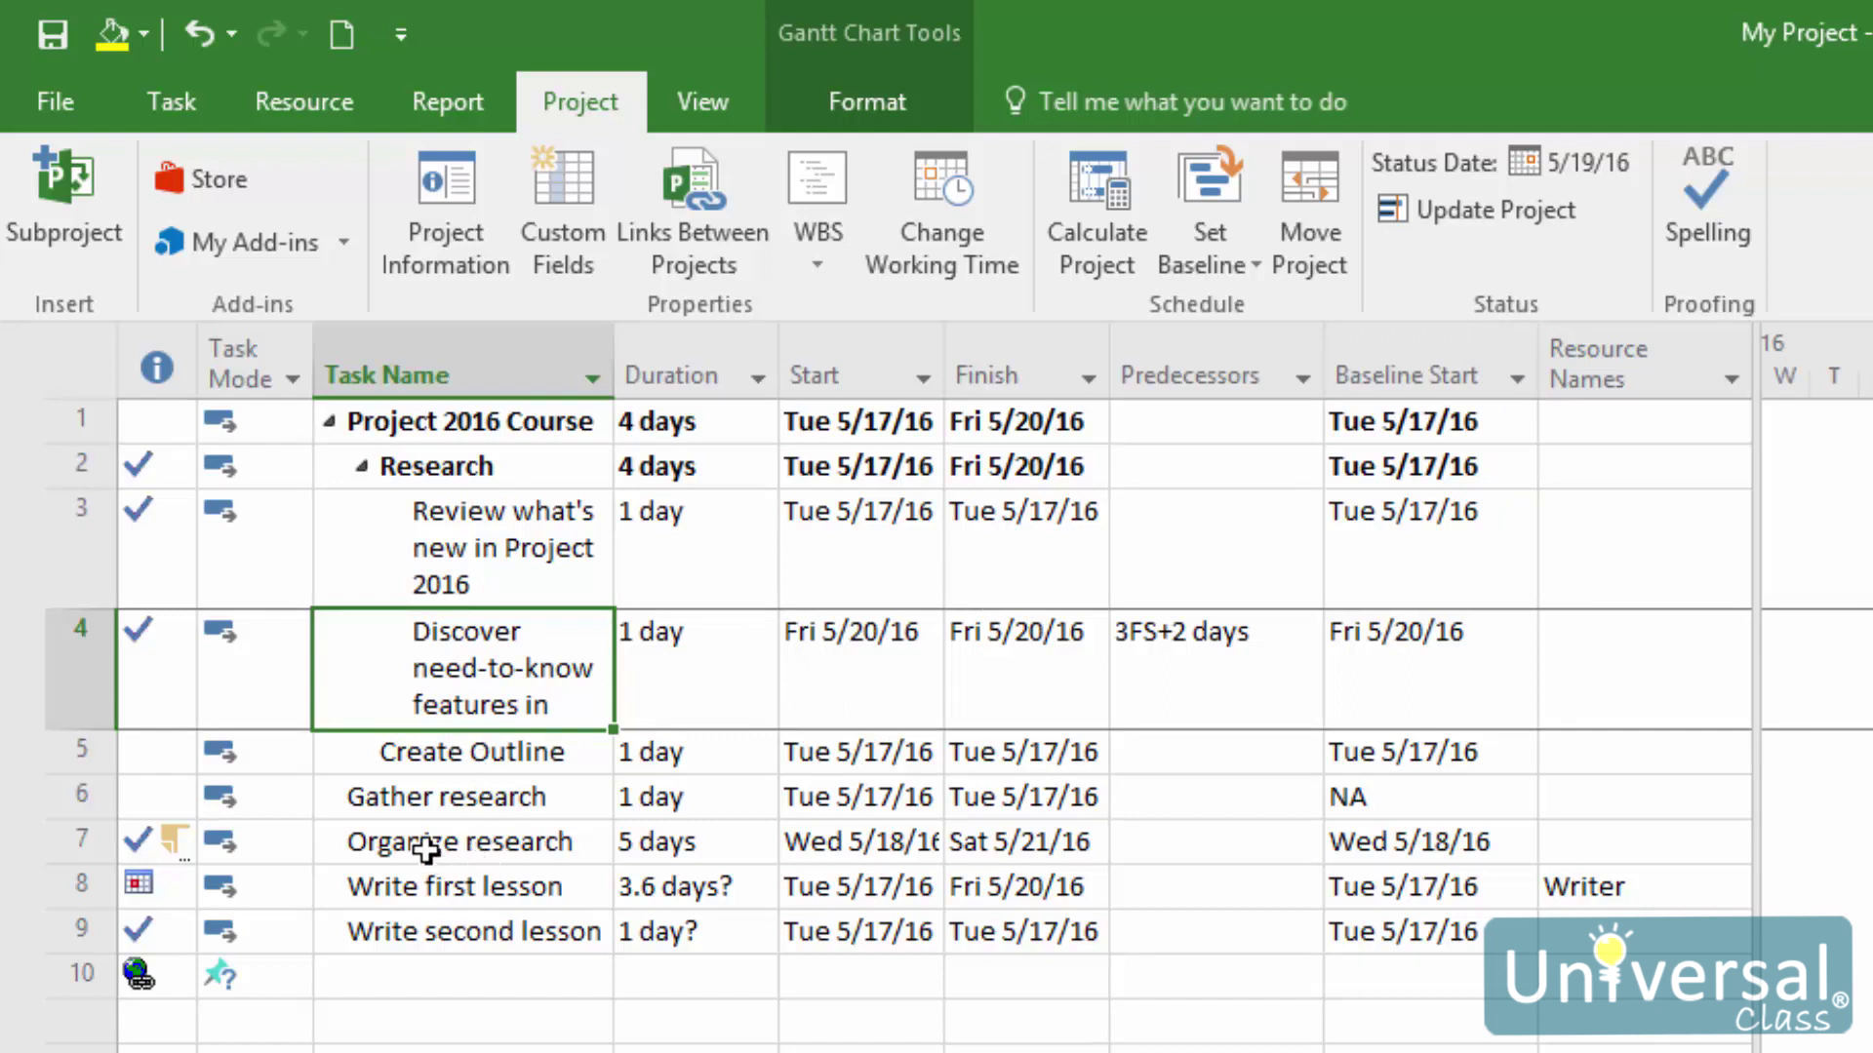
pyautogui.click(849, 671)
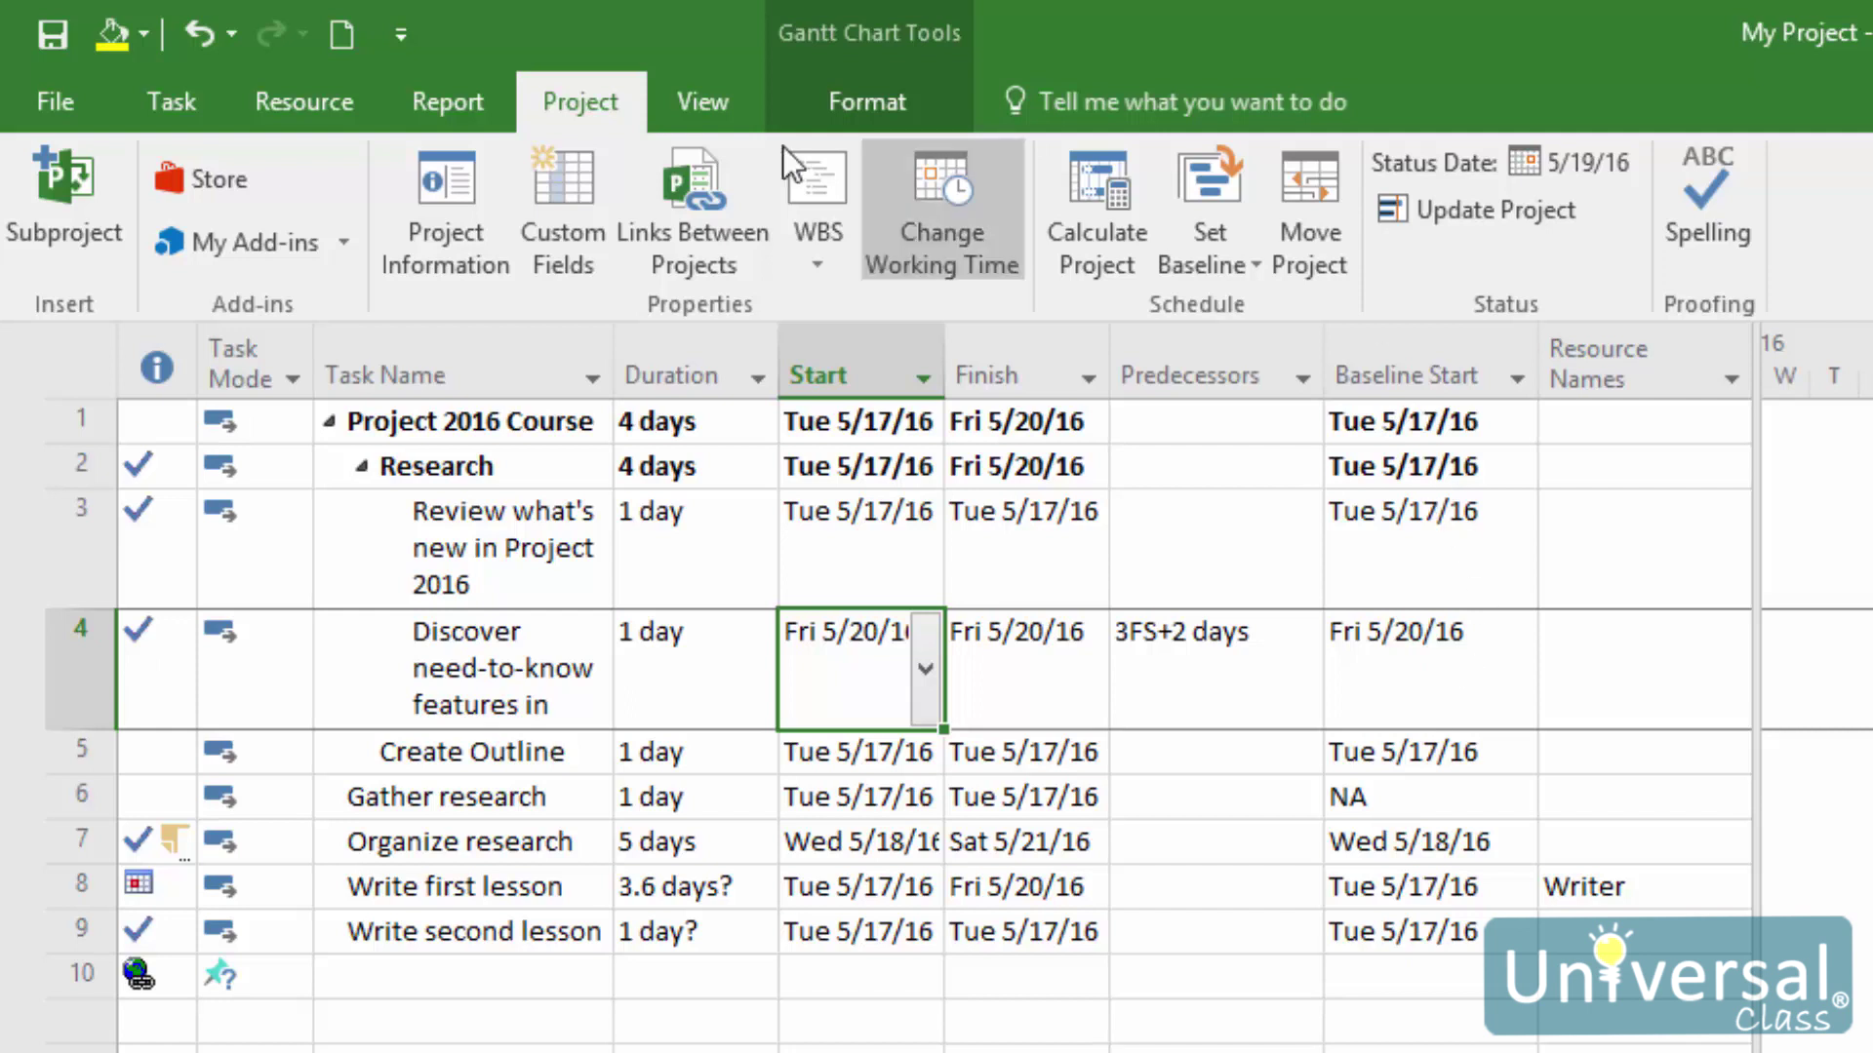
pyautogui.click(702, 87)
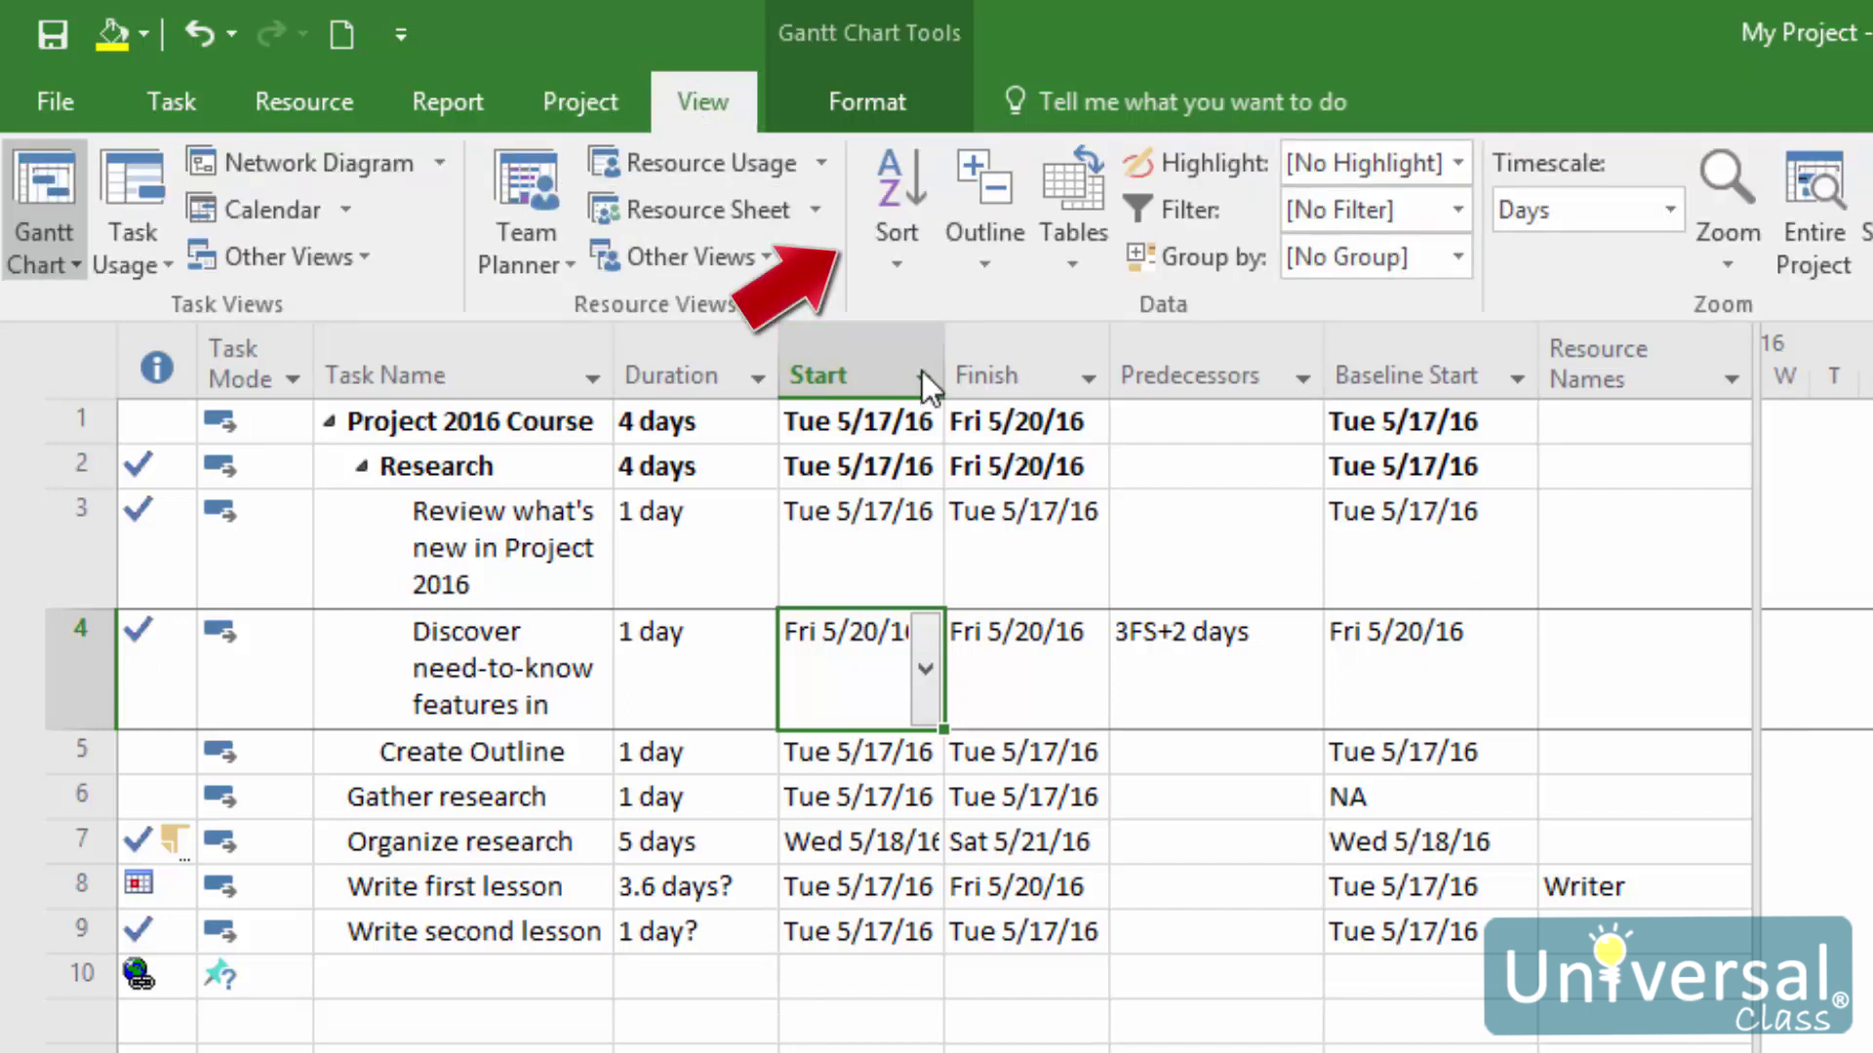
pyautogui.click(902, 256)
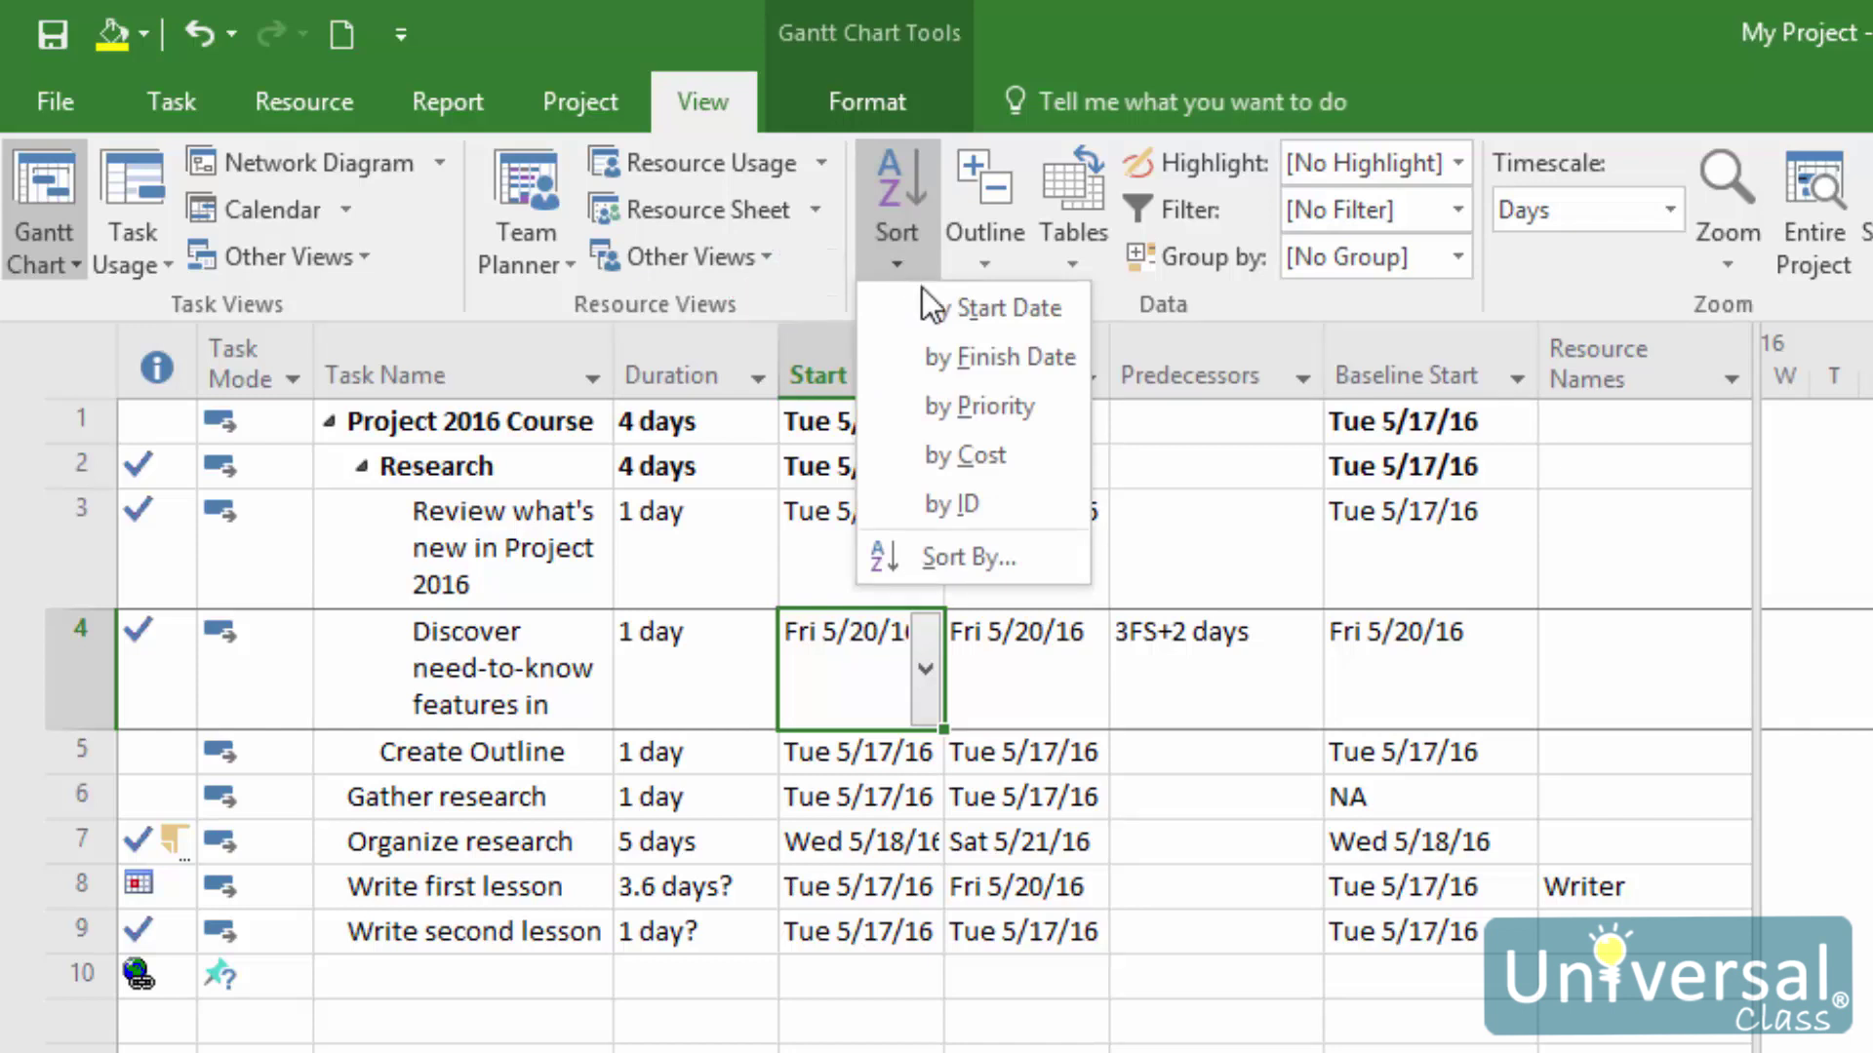
pyautogui.click(949, 311)
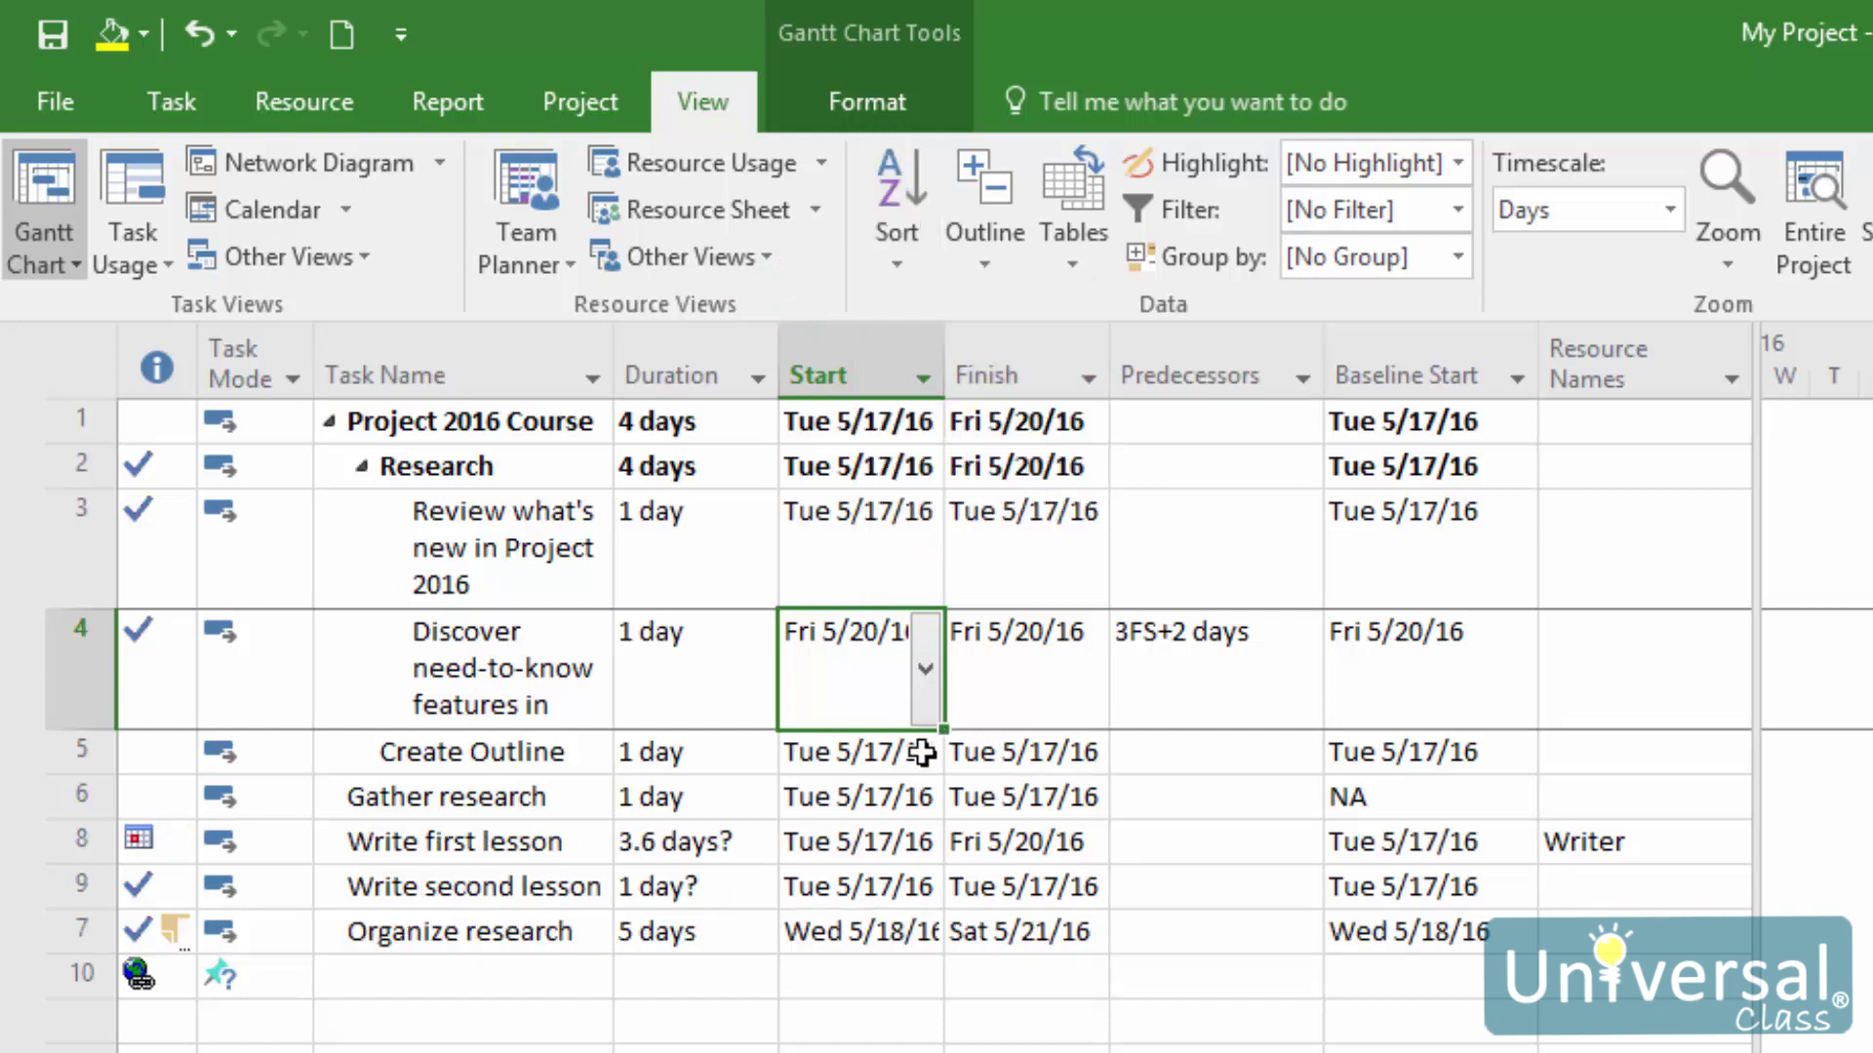
# - Apply a custom sort to the task list by Start in descending order, keeping the outline structure
pyautogui.click(911, 257)
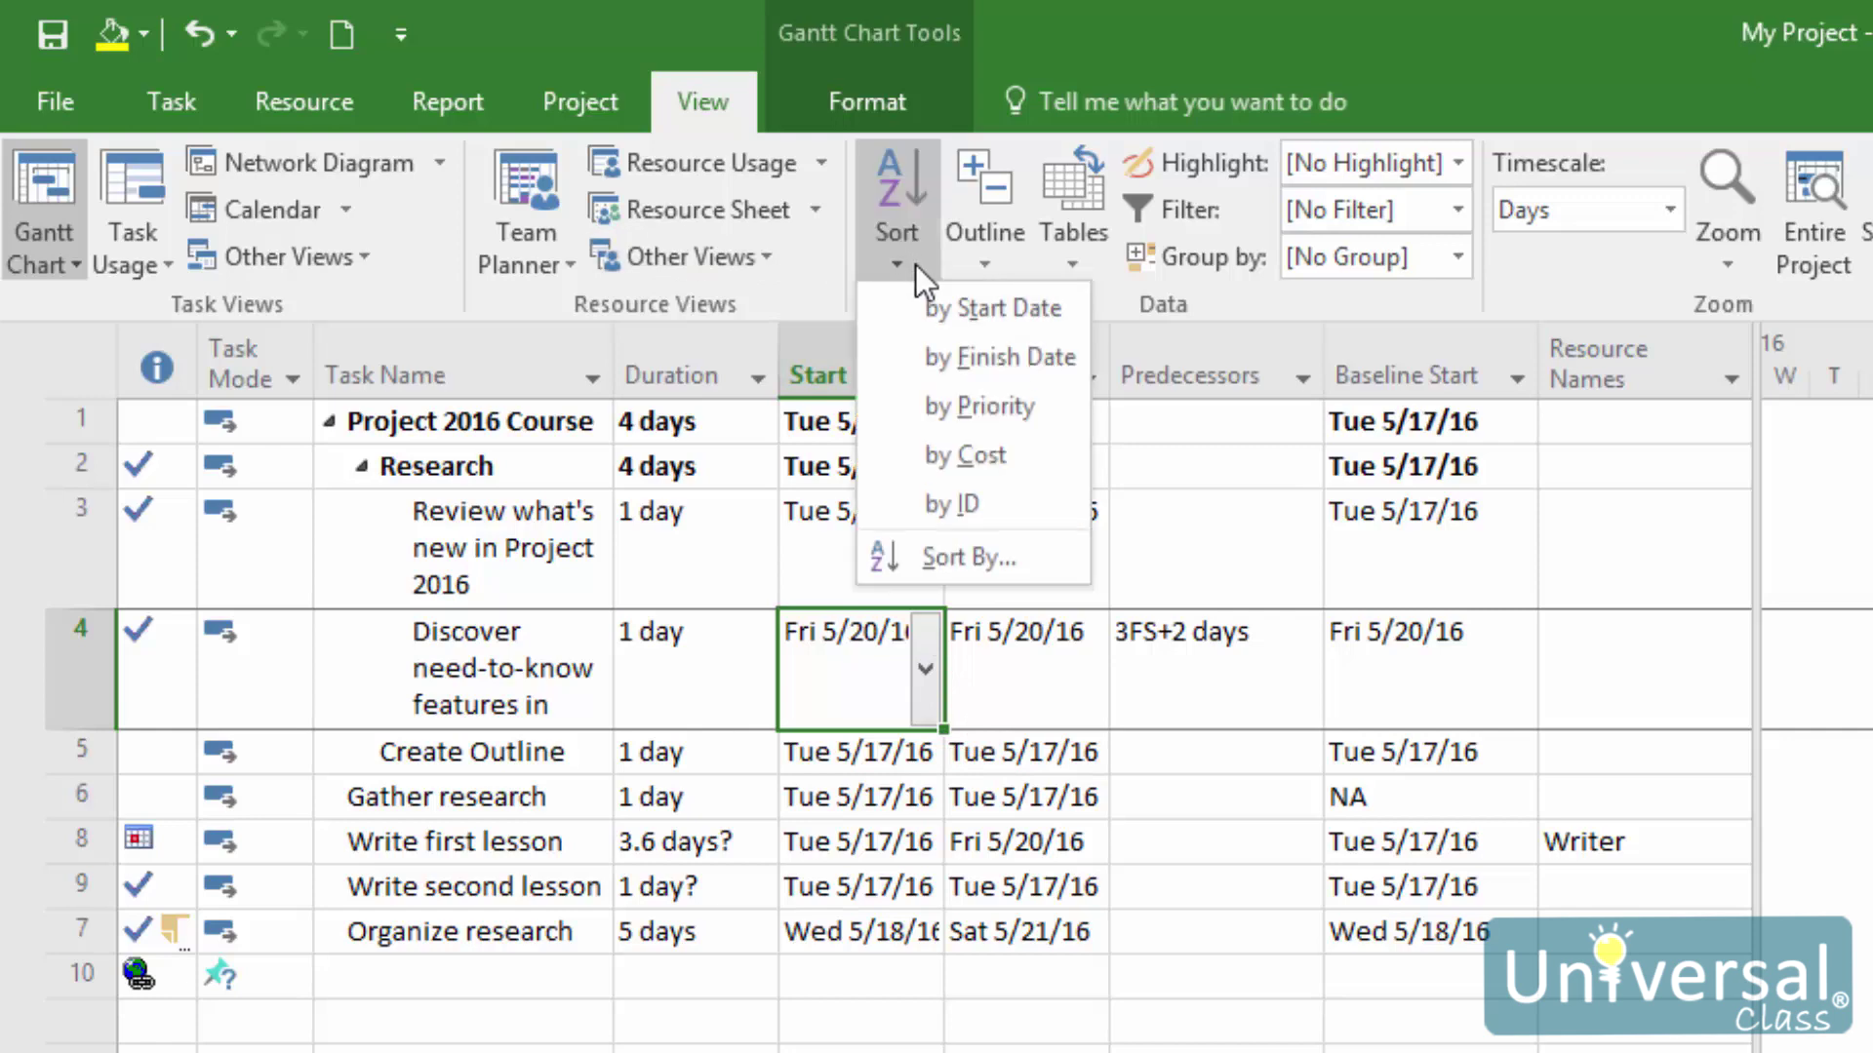
pyautogui.click(981, 557)
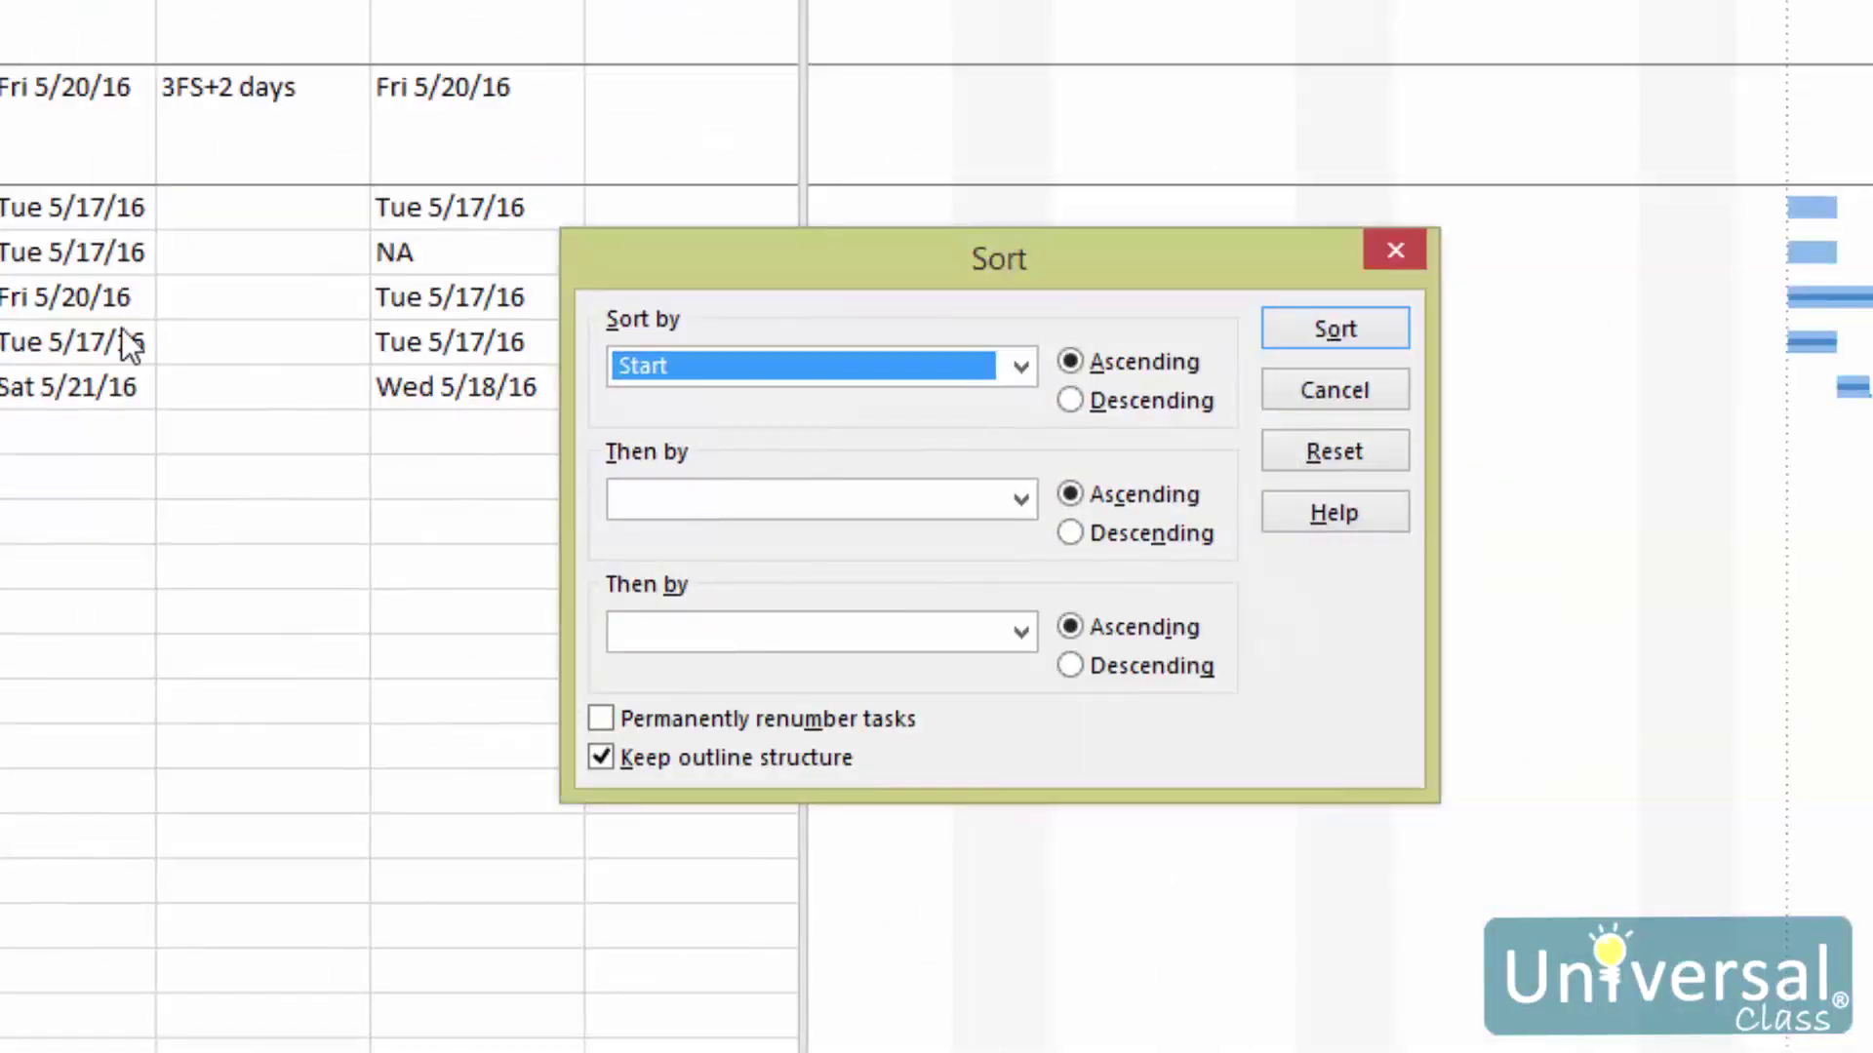
pyautogui.click(669, 373)
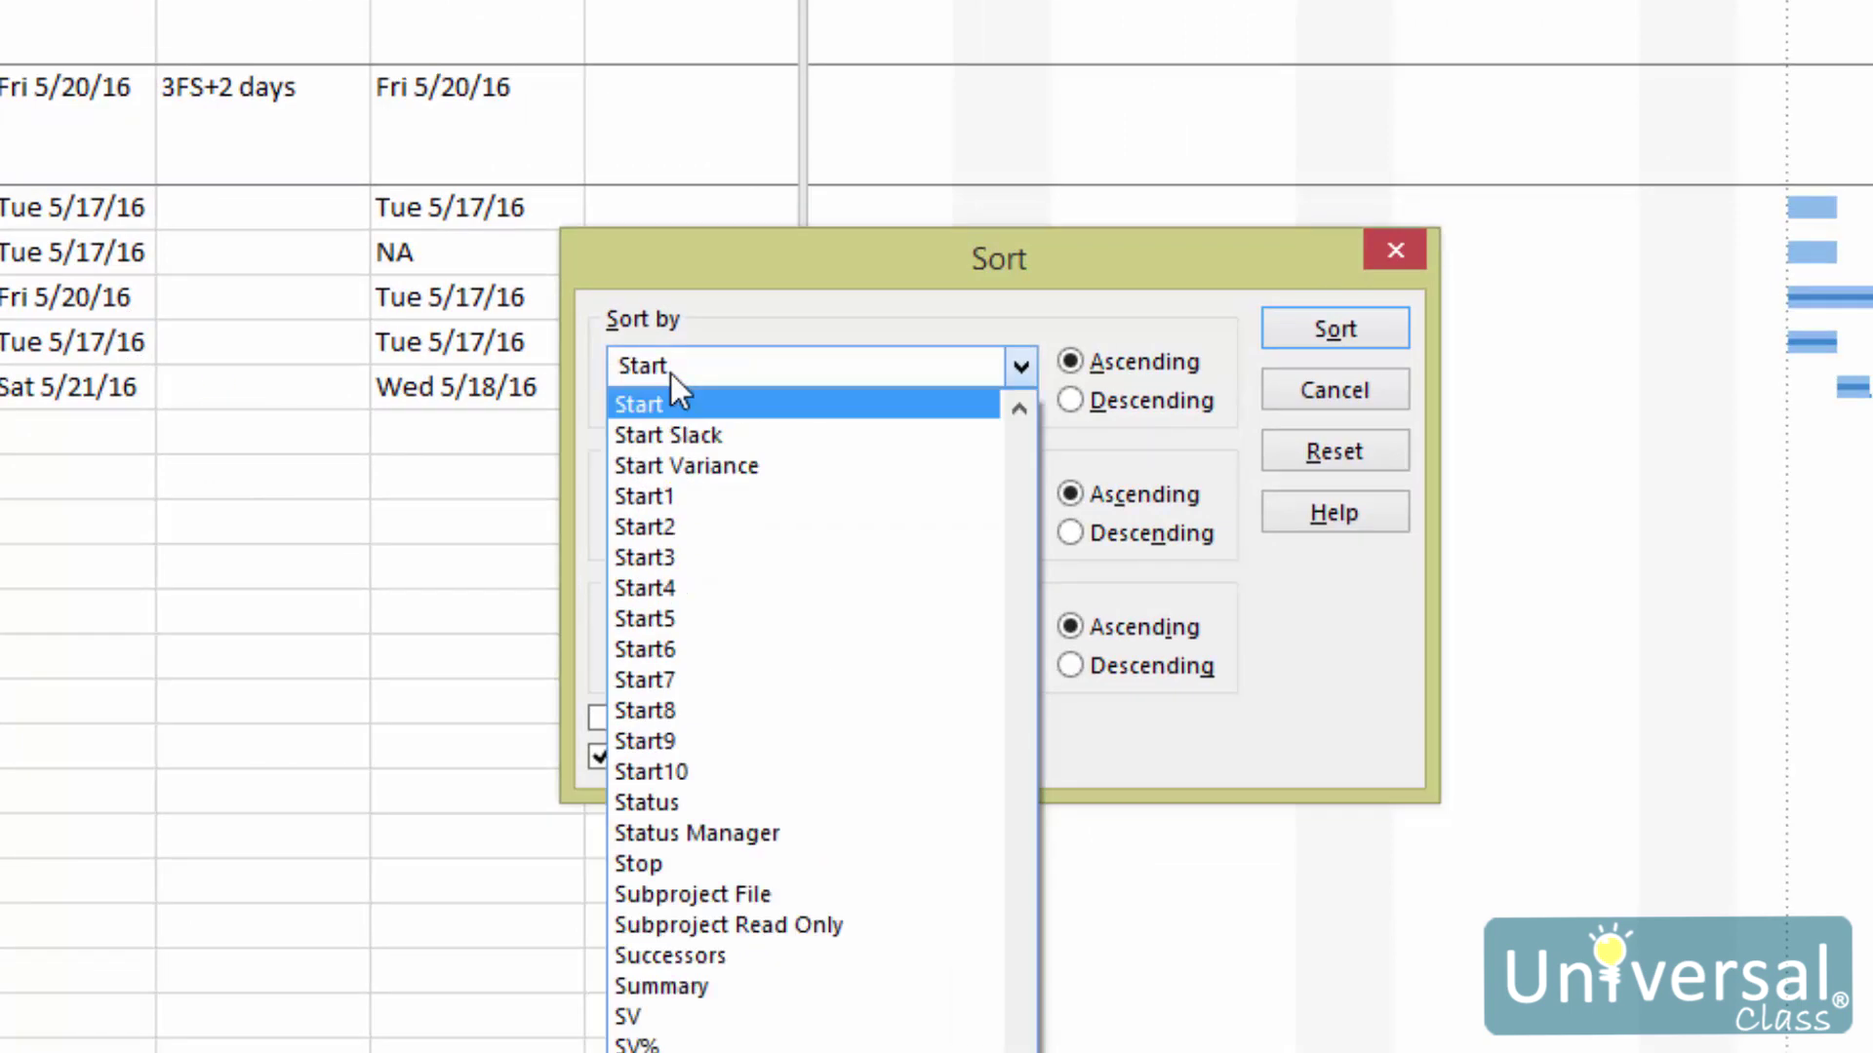
pyautogui.click(686, 377)
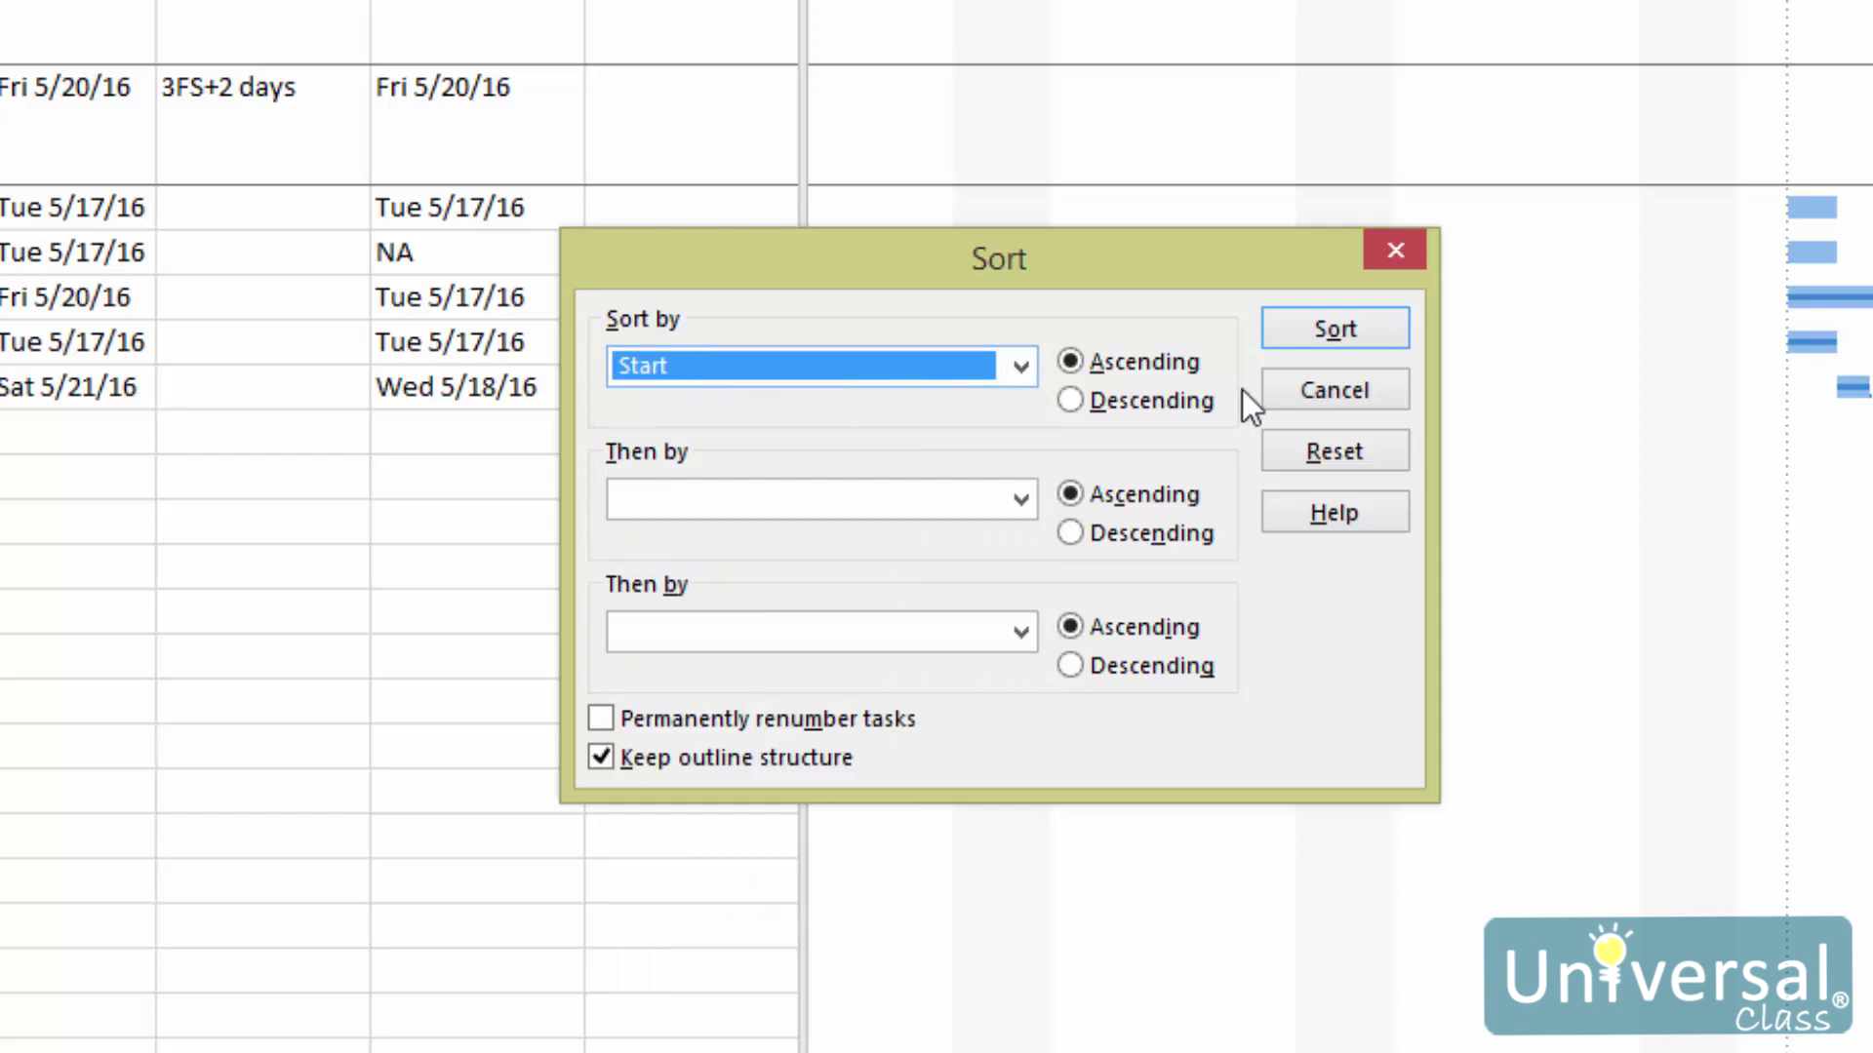
pyautogui.click(1114, 402)
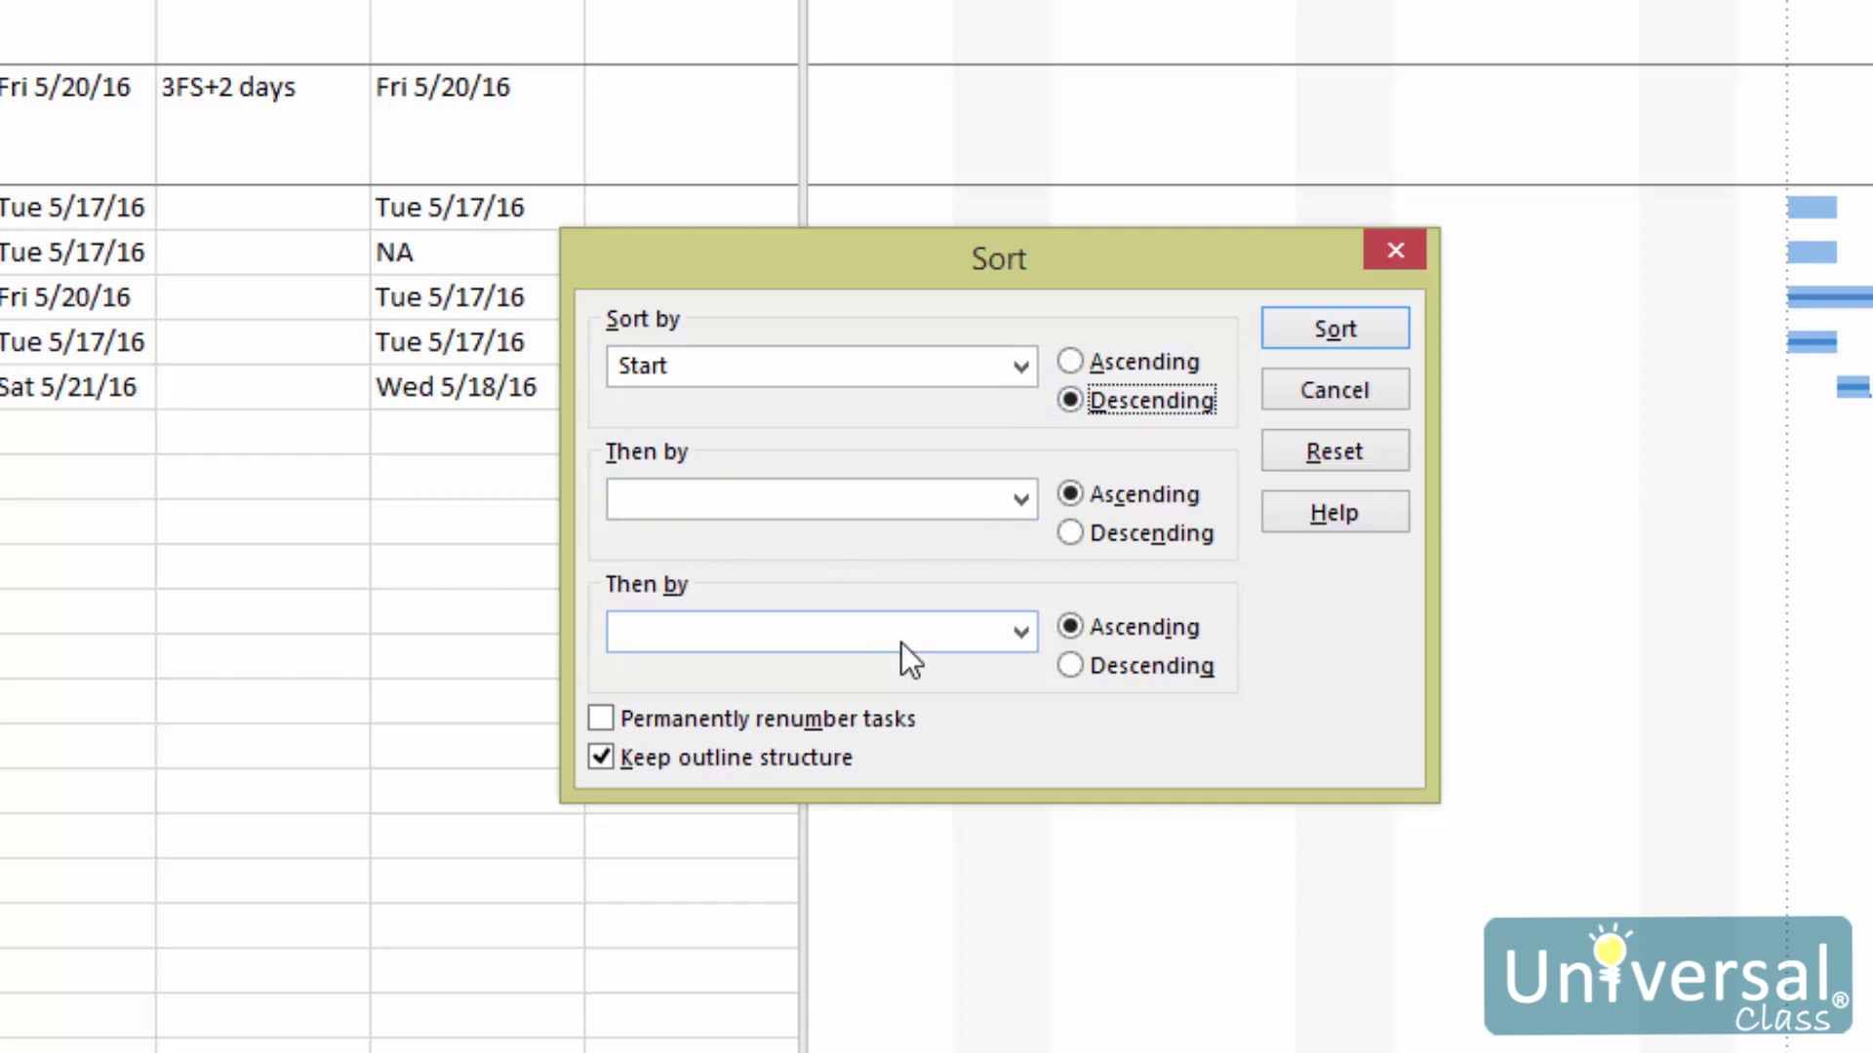
pyautogui.click(1334, 327)
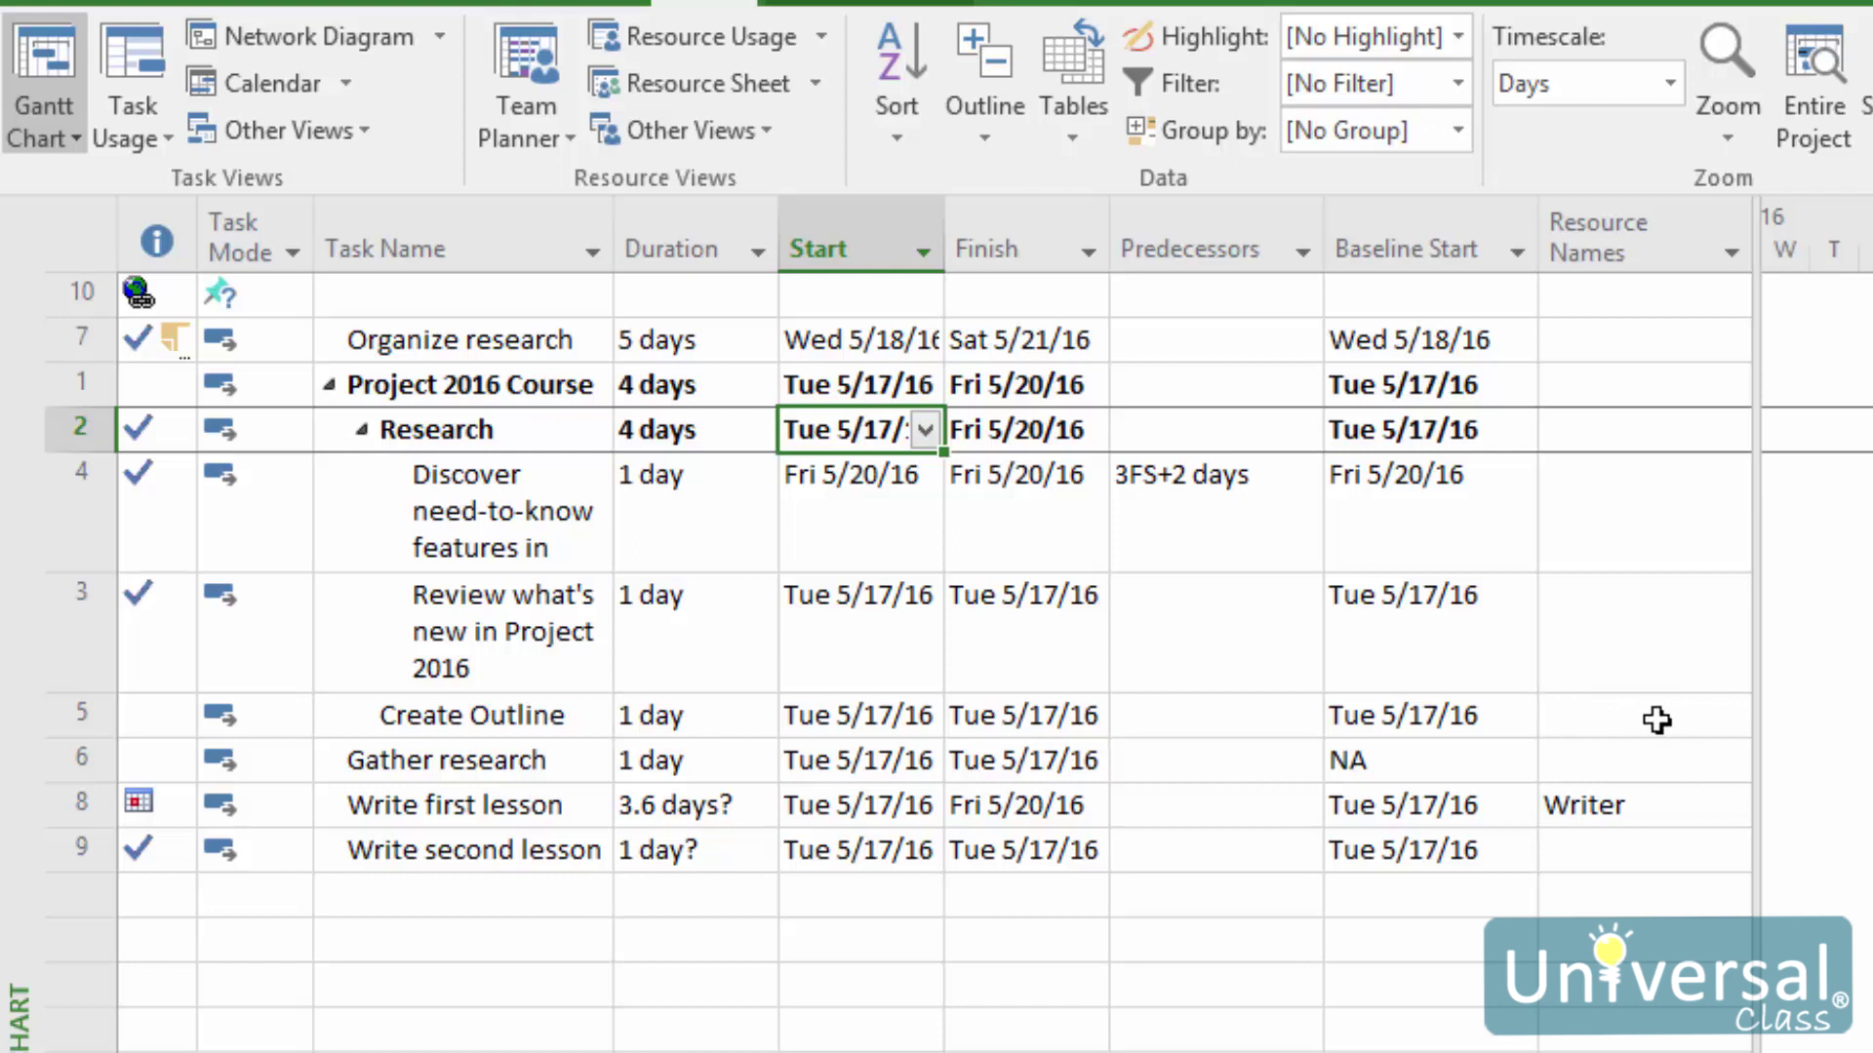
# - Sort the project's task list by ID
pyautogui.click(891, 116)
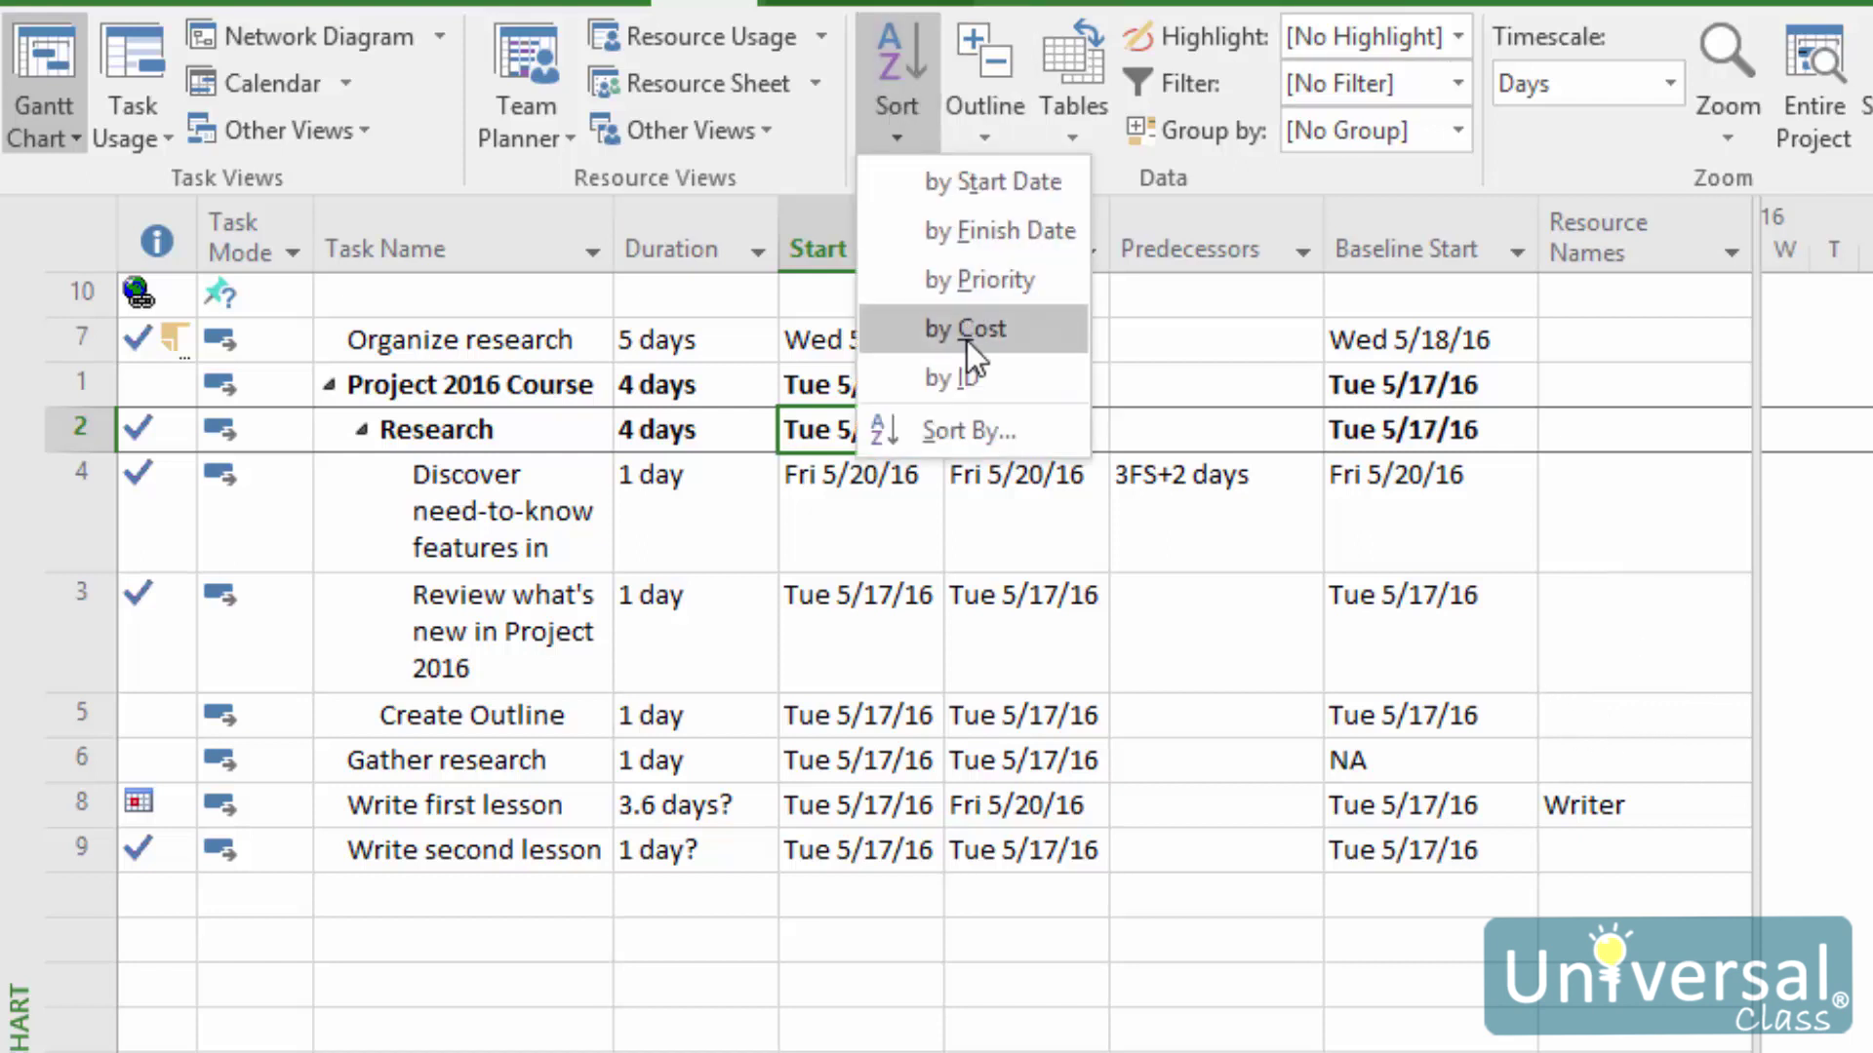
pyautogui.click(969, 377)
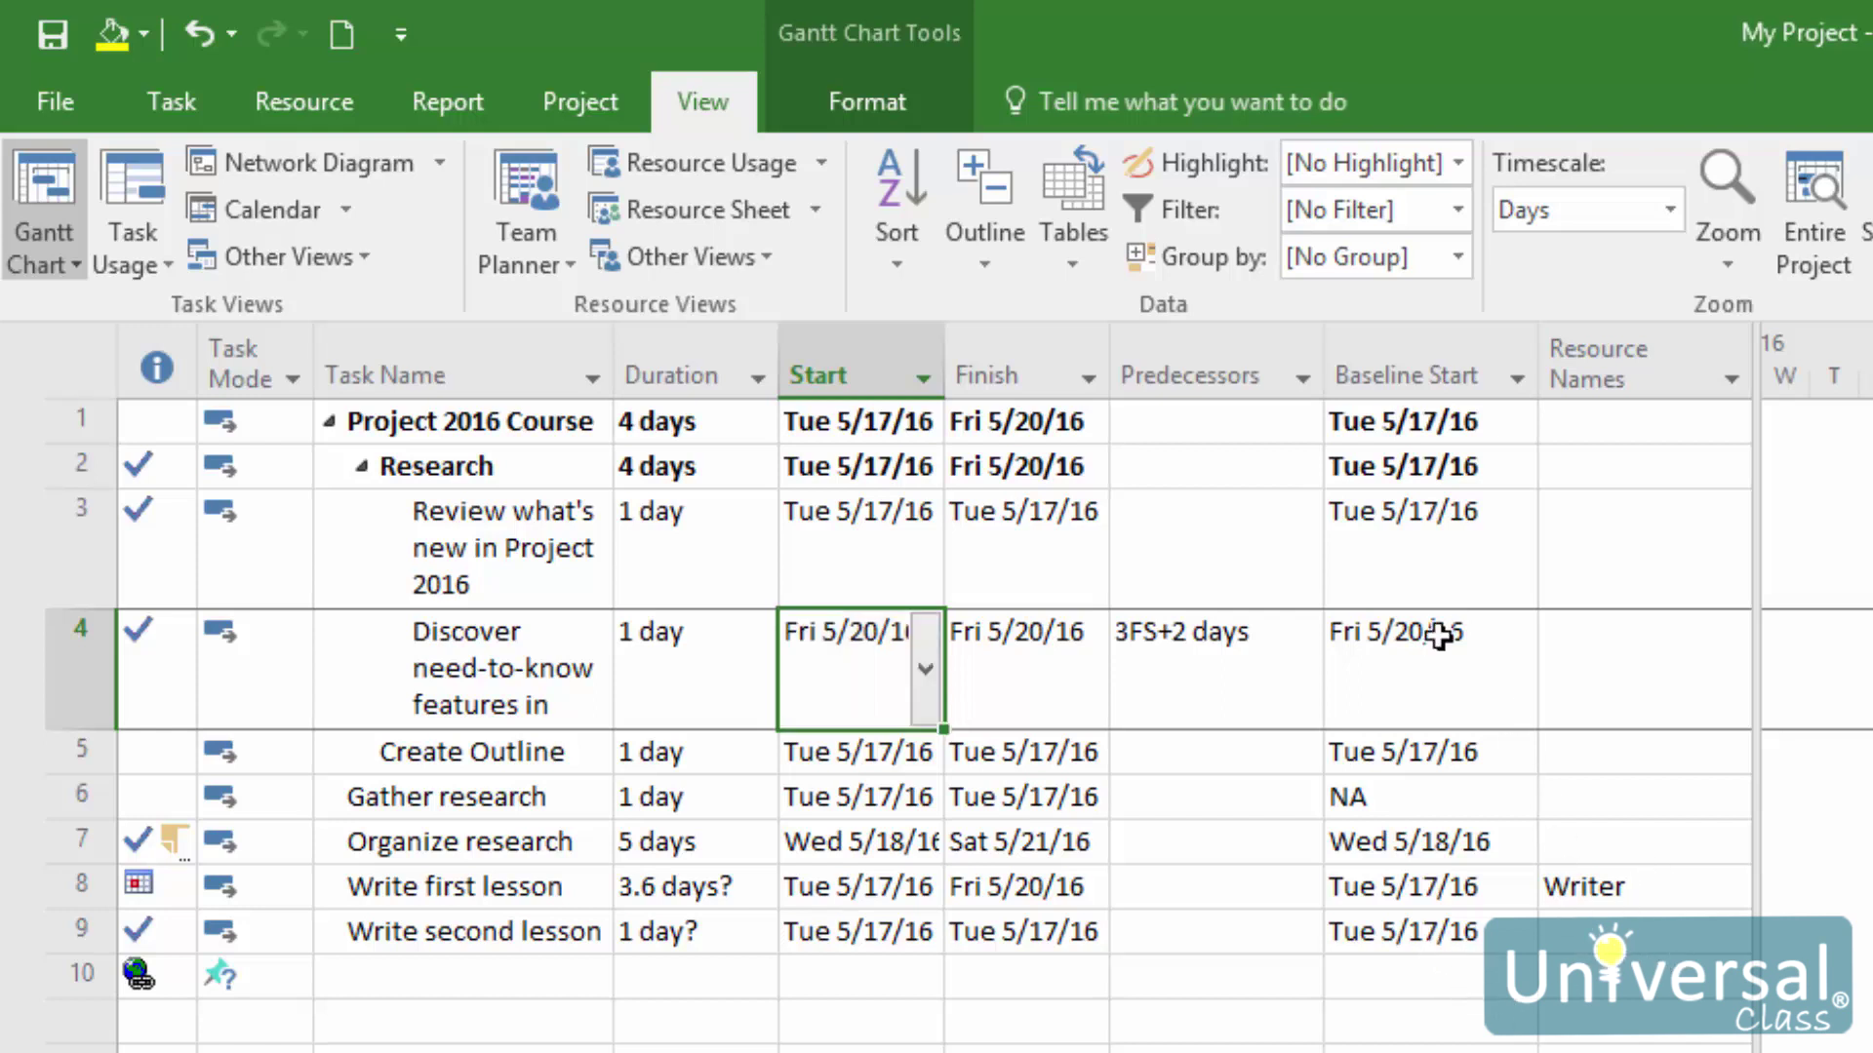
# - Filter the task list by Completed Tasks, and reset it to No Filter
pyautogui.click(1459, 215)
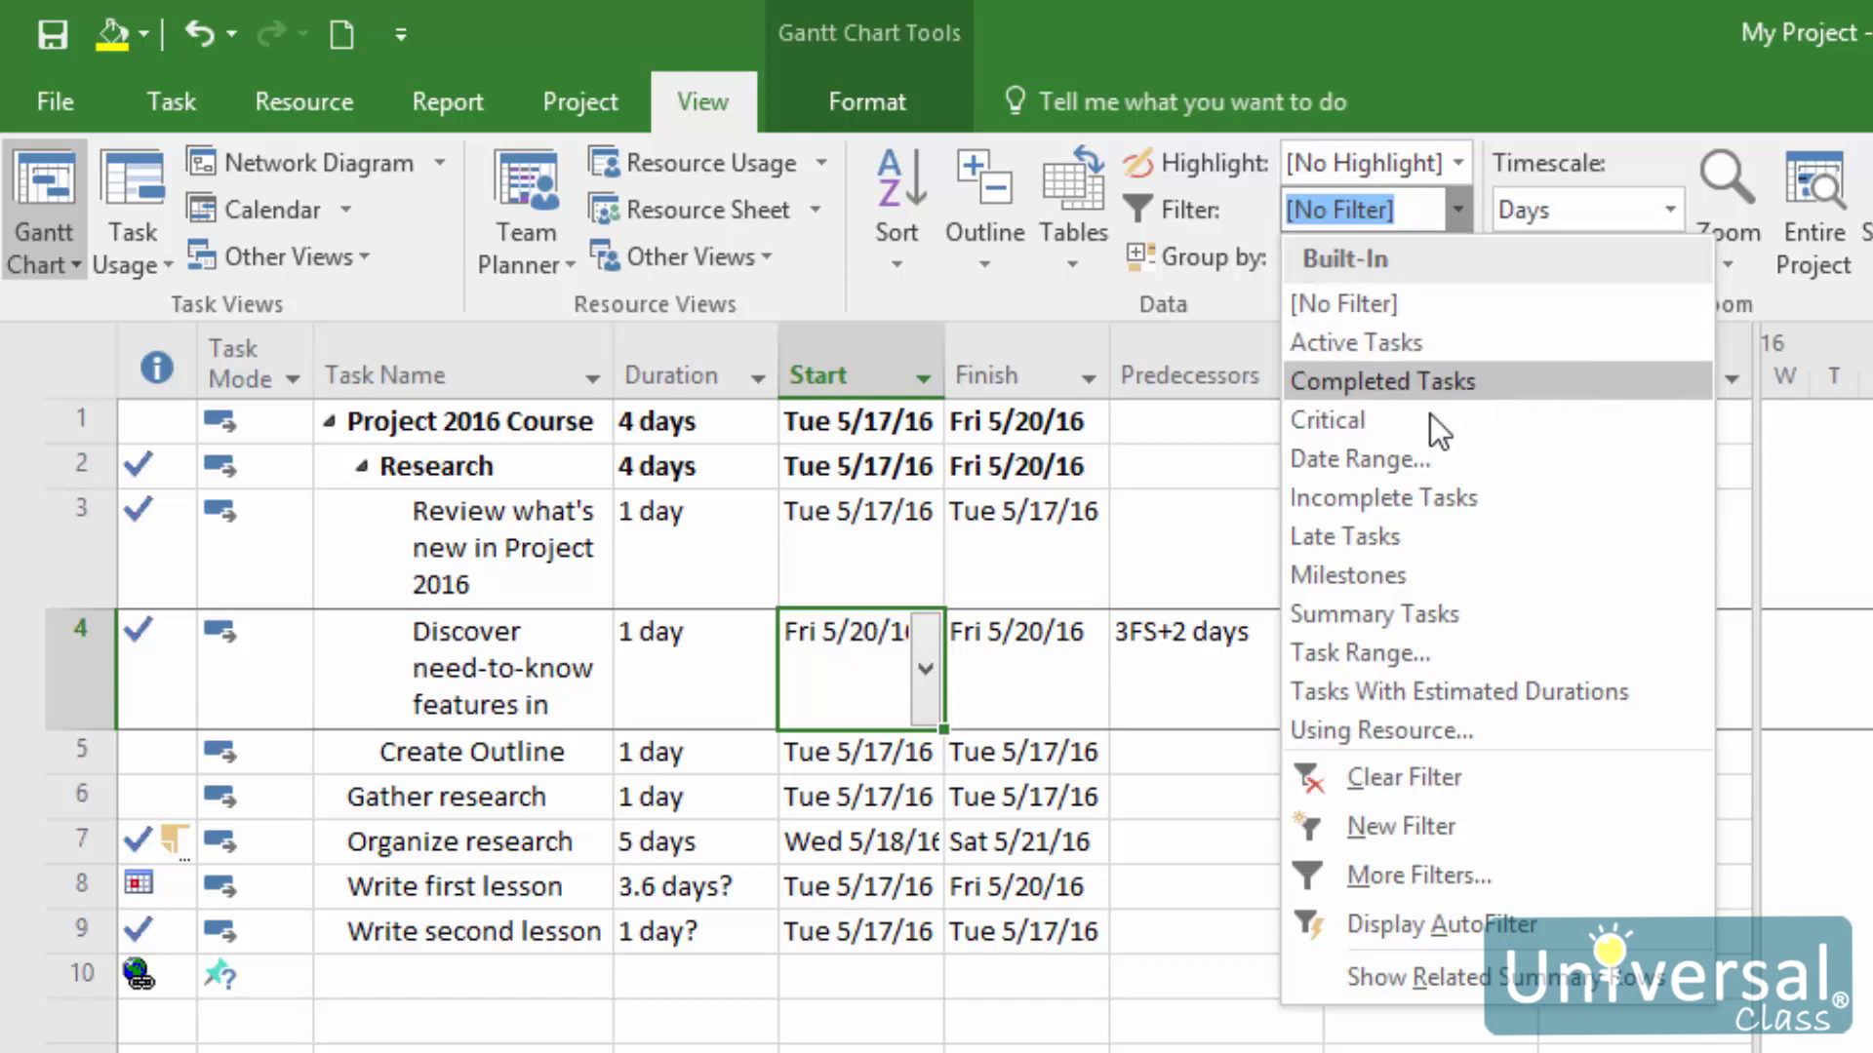
pyautogui.click(1421, 382)
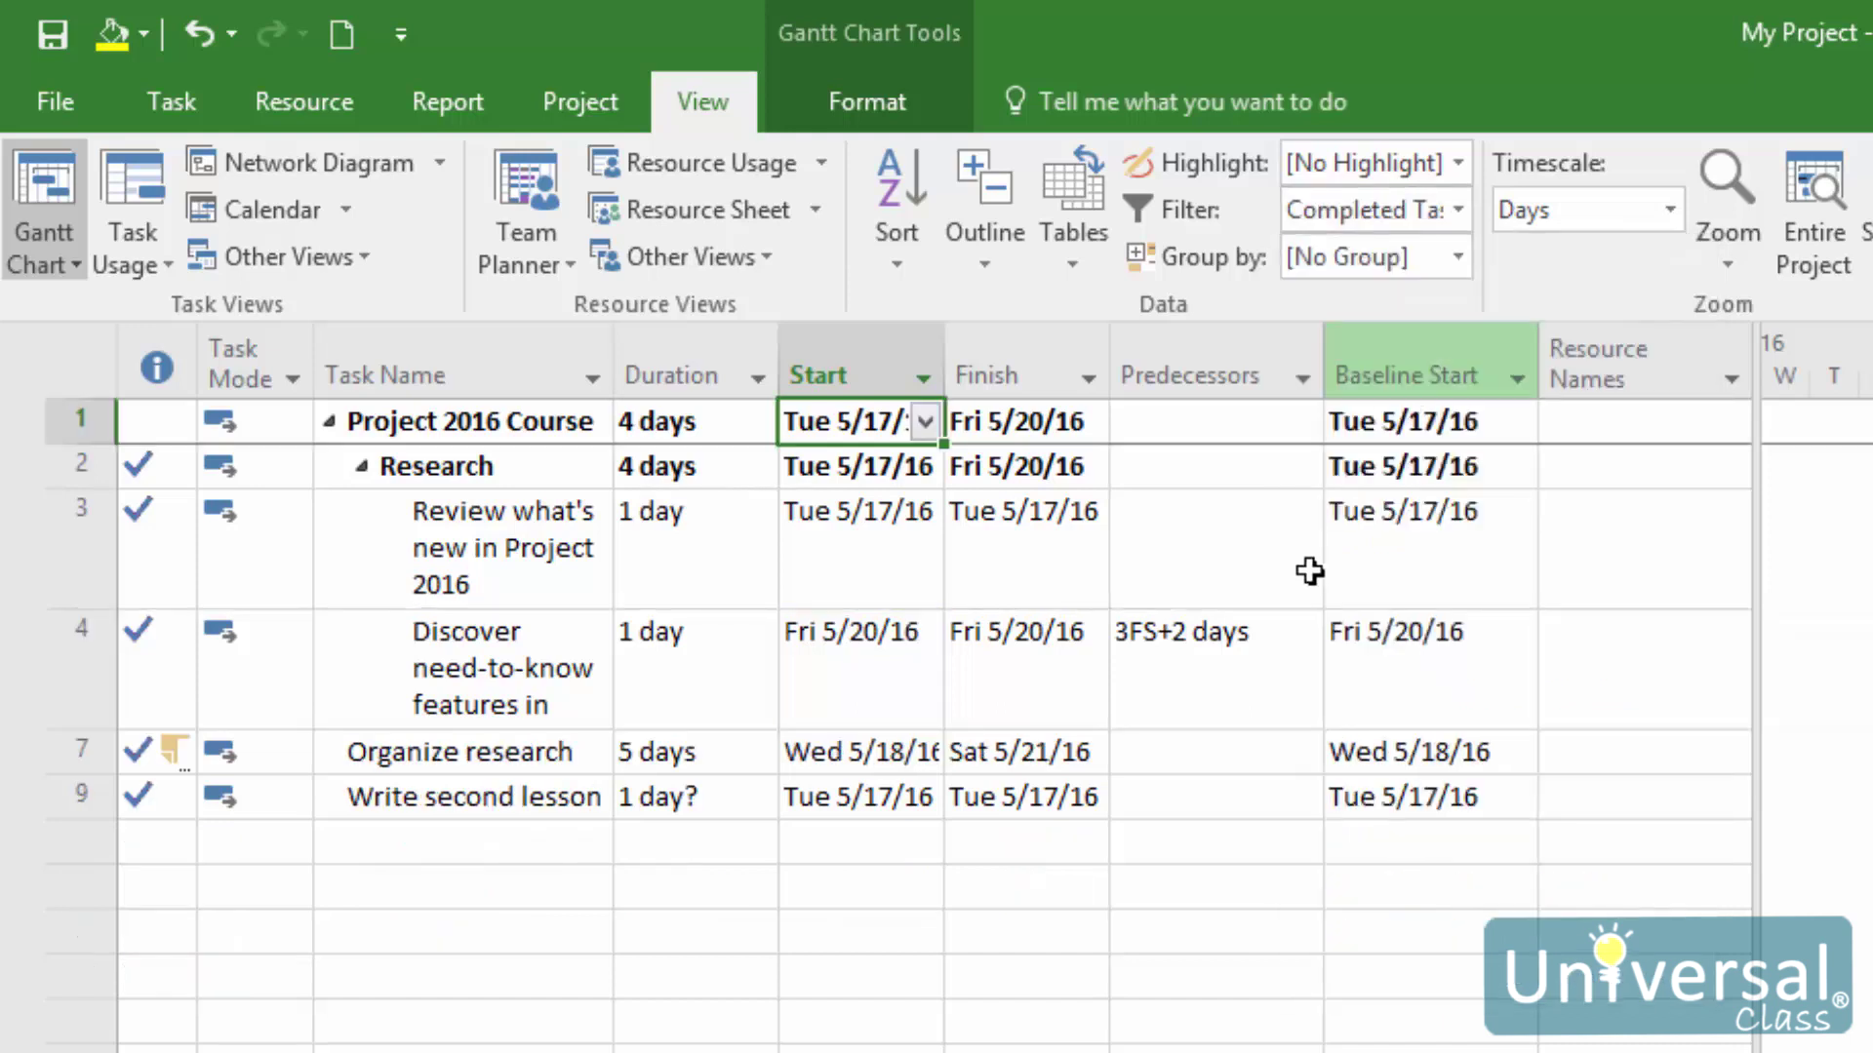
pyautogui.click(1456, 213)
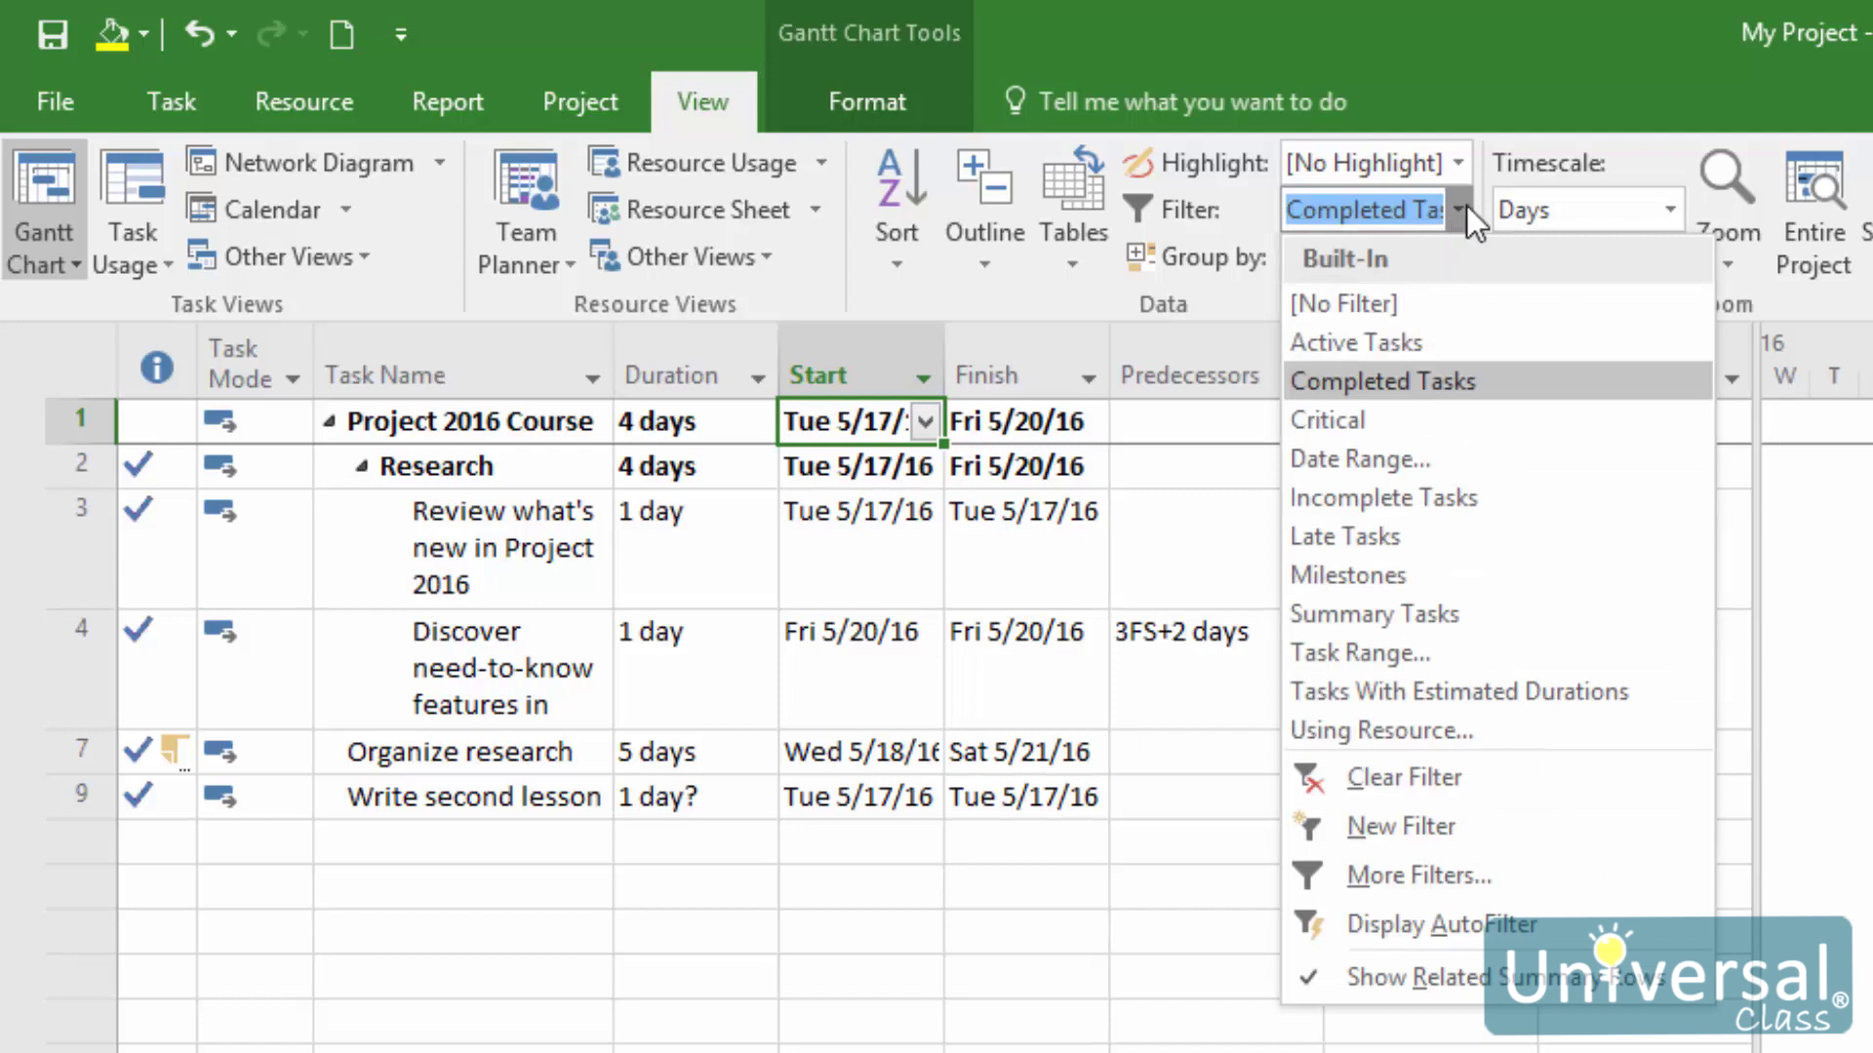
pyautogui.click(1408, 305)
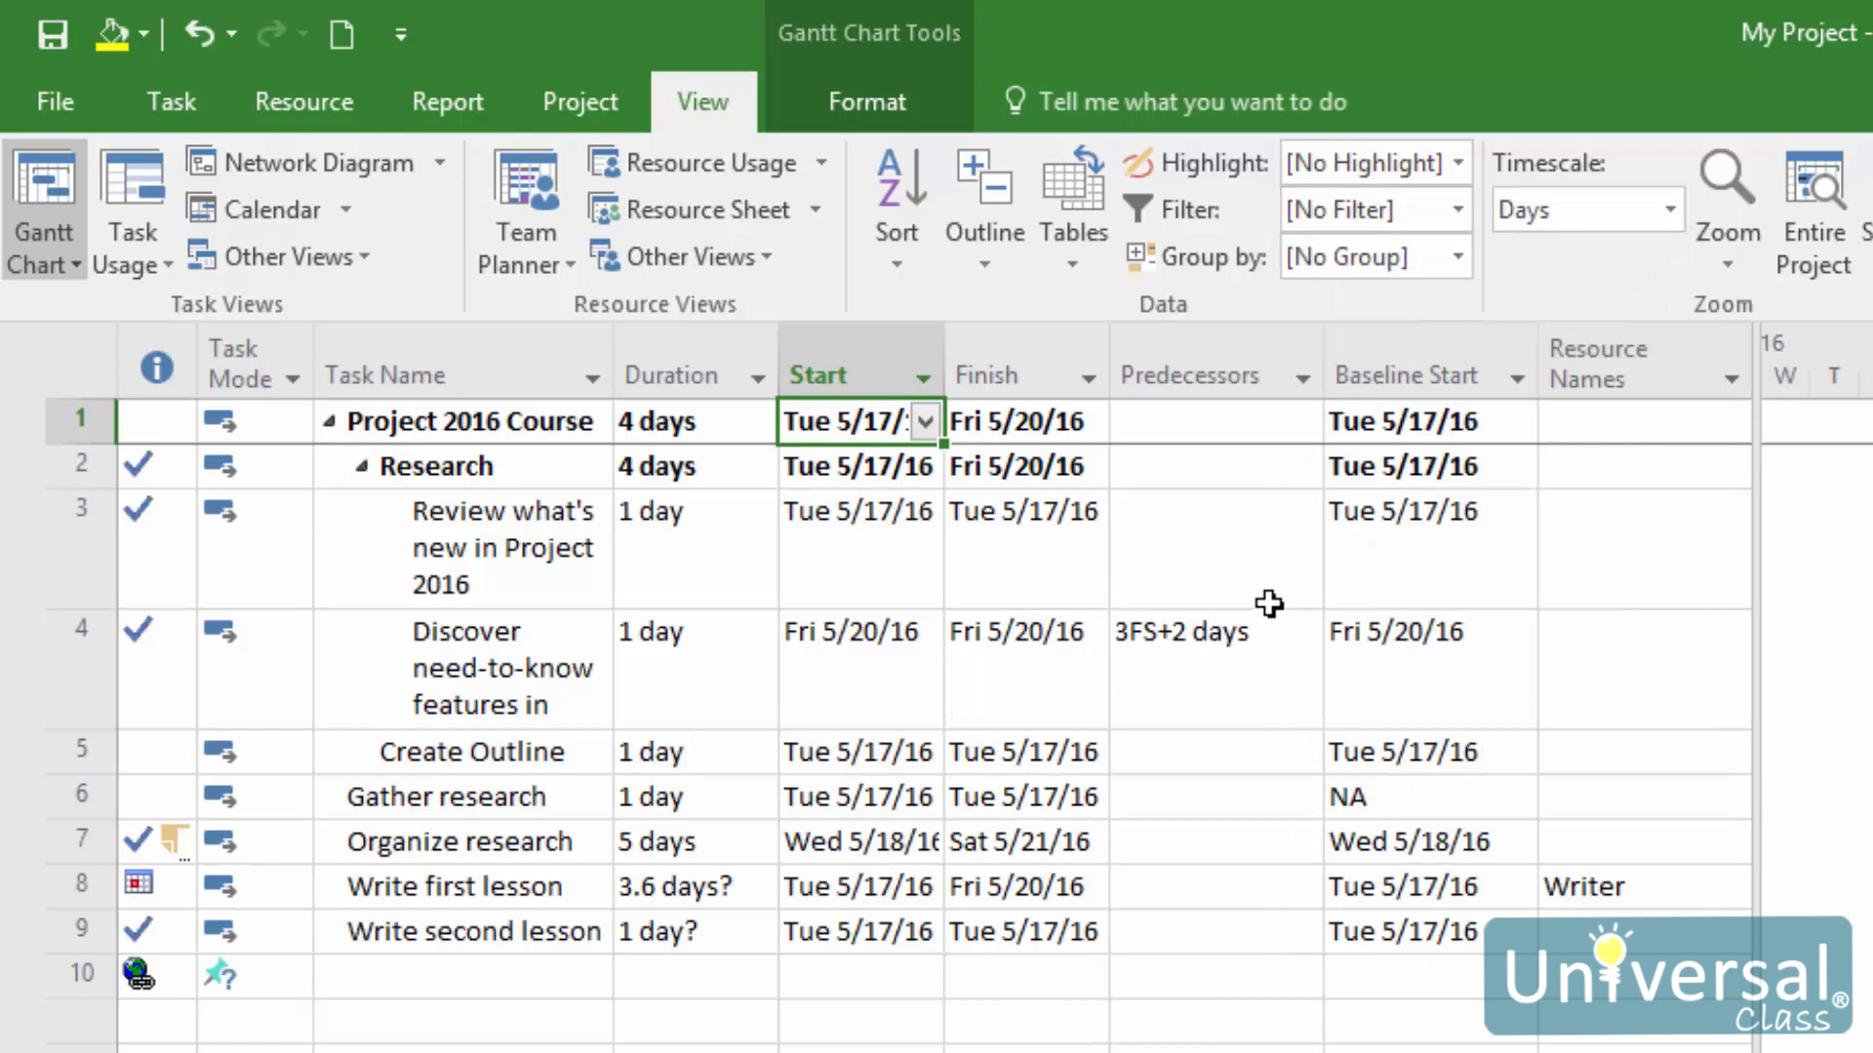